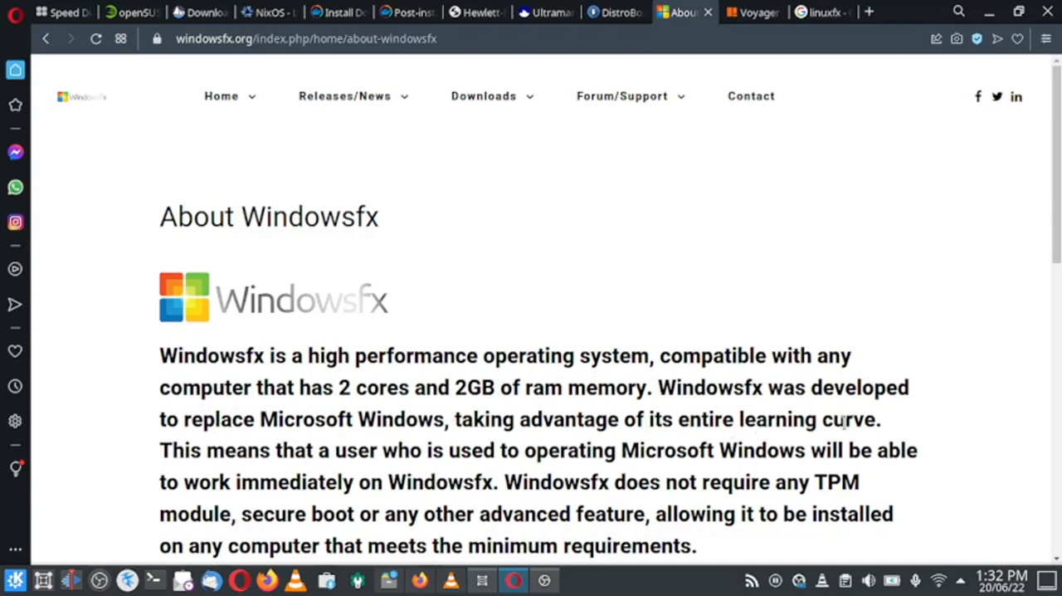
Read through the About Windowsfx page and open the download page for the Free Edition (x86-64 bits PC).
scroll(399, 443, down, 3)
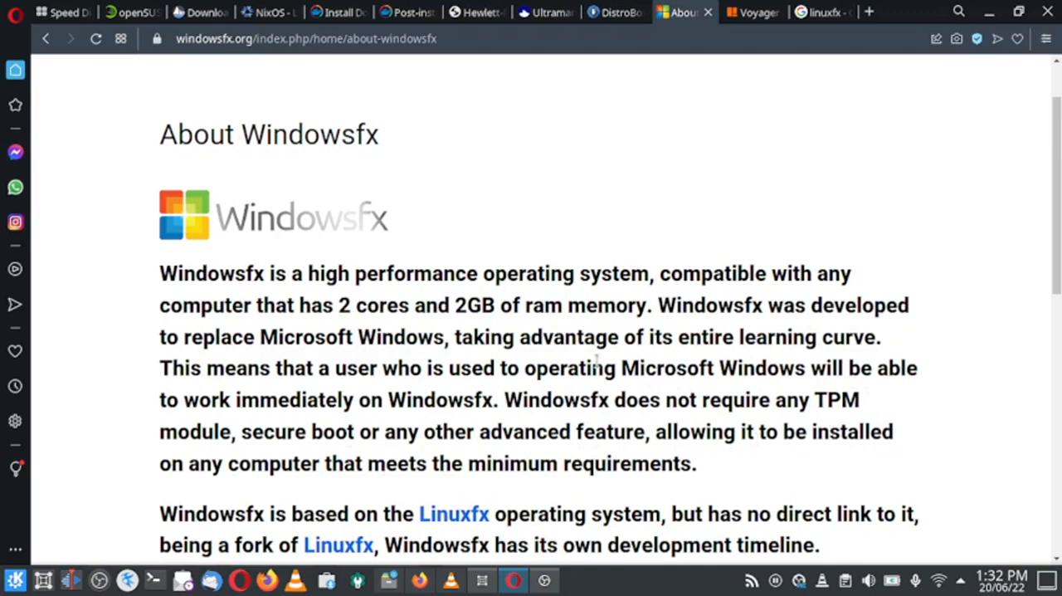
scroll(597, 365, down, 3)
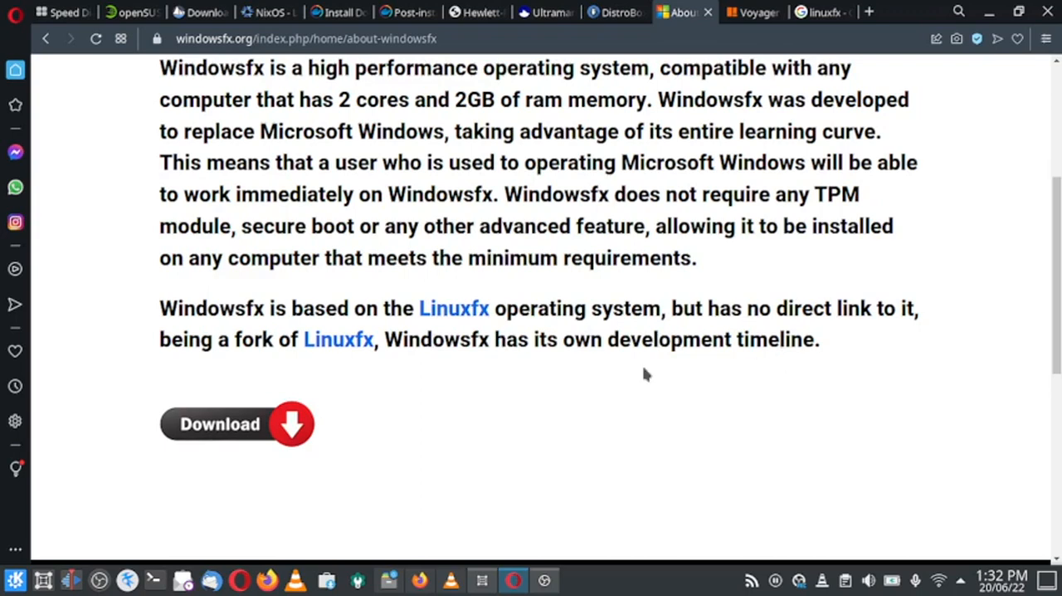
scroll(458, 354, down, 2)
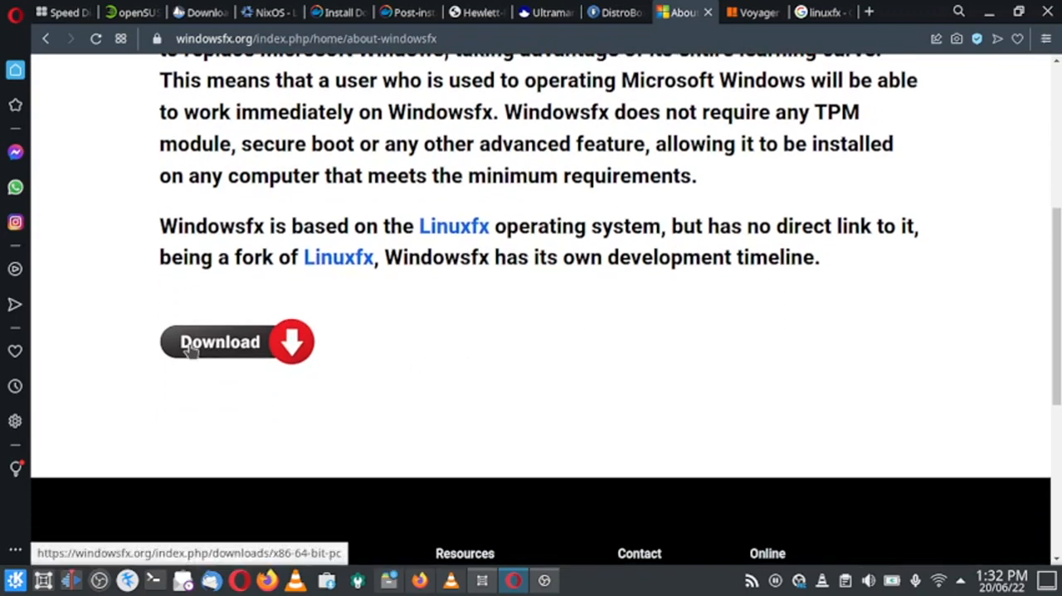
scroll(509, 346, up, 9)
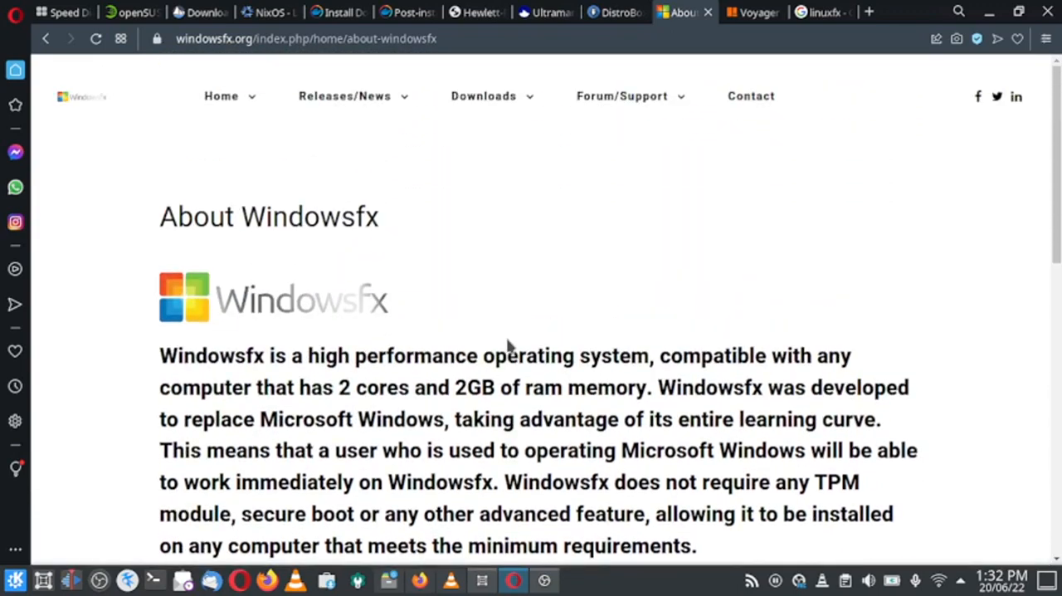
mouse_move(533, 101)
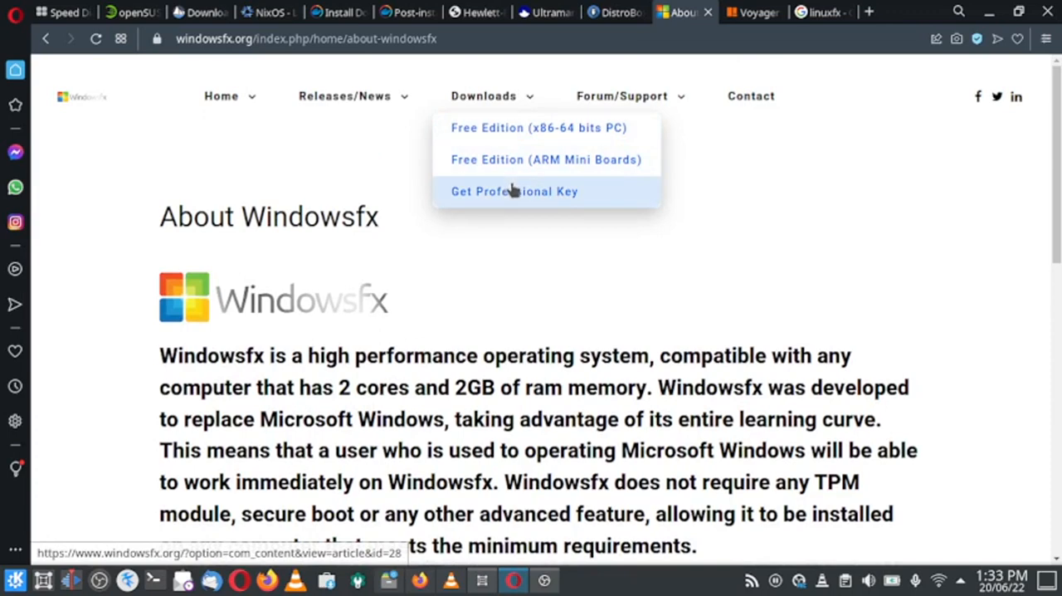
click(457, 133)
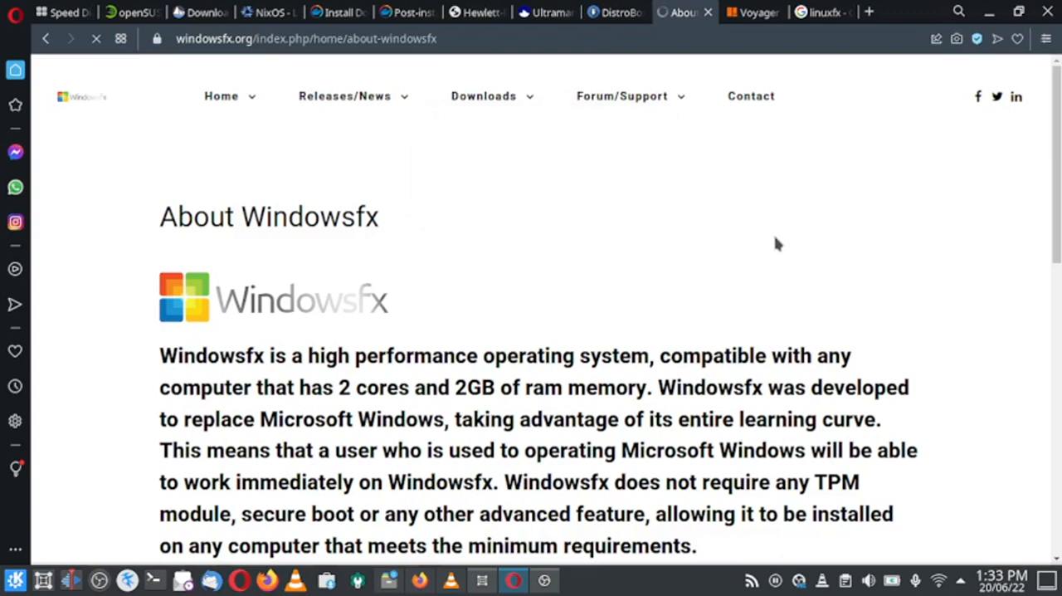
Examine the features and system requirements of the Windowsfx 11 Free Edition Win11 Theme in the Download Center.
scroll(778, 244, down, 1)
scroll(776, 243, up, 1)
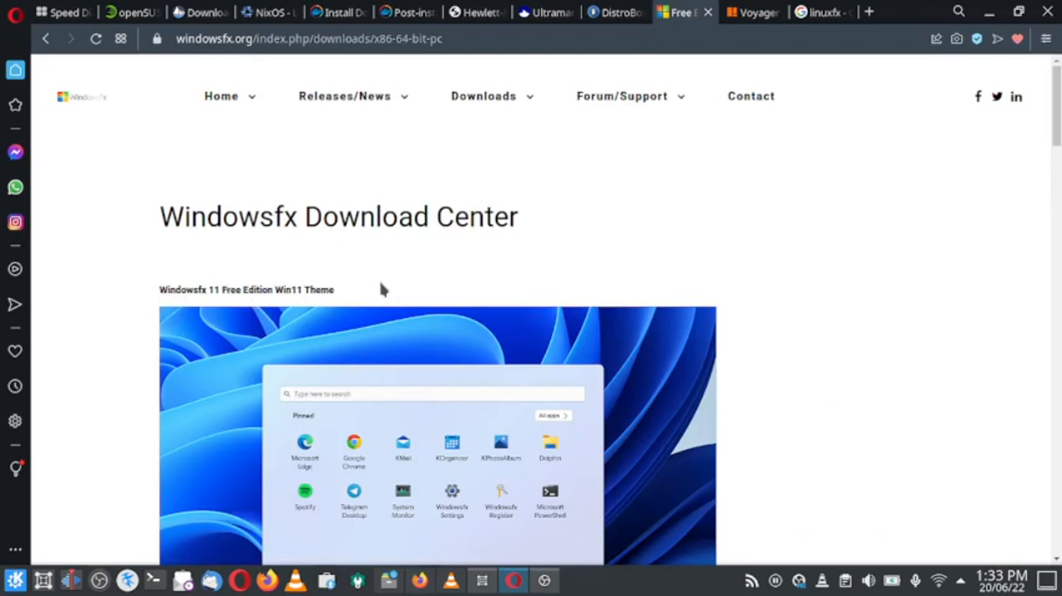
scroll(382, 288, down, 3)
scroll(381, 289, down, 6)
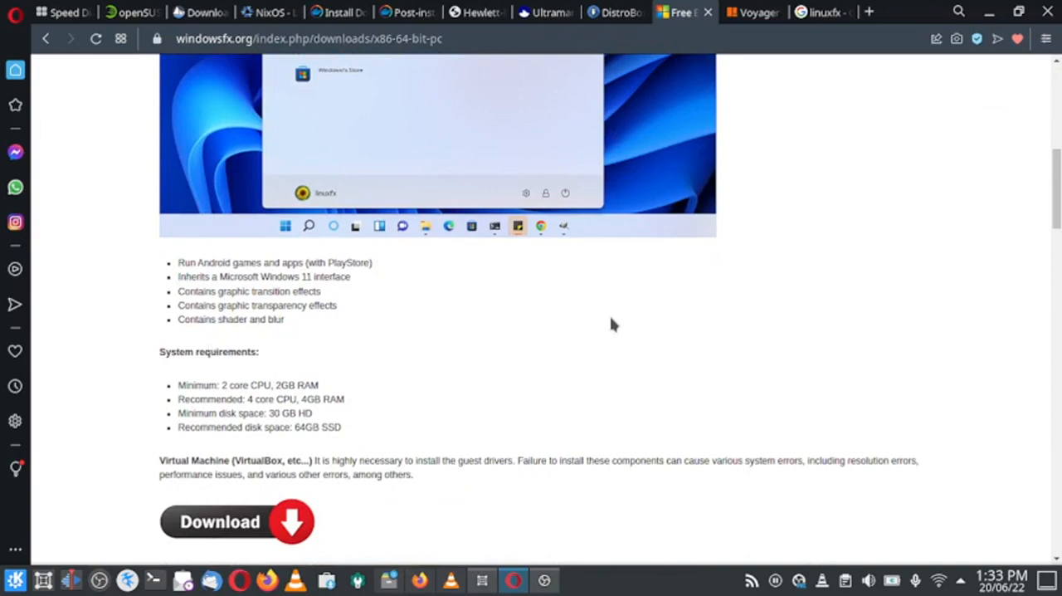
scroll(612, 323, up, 3)
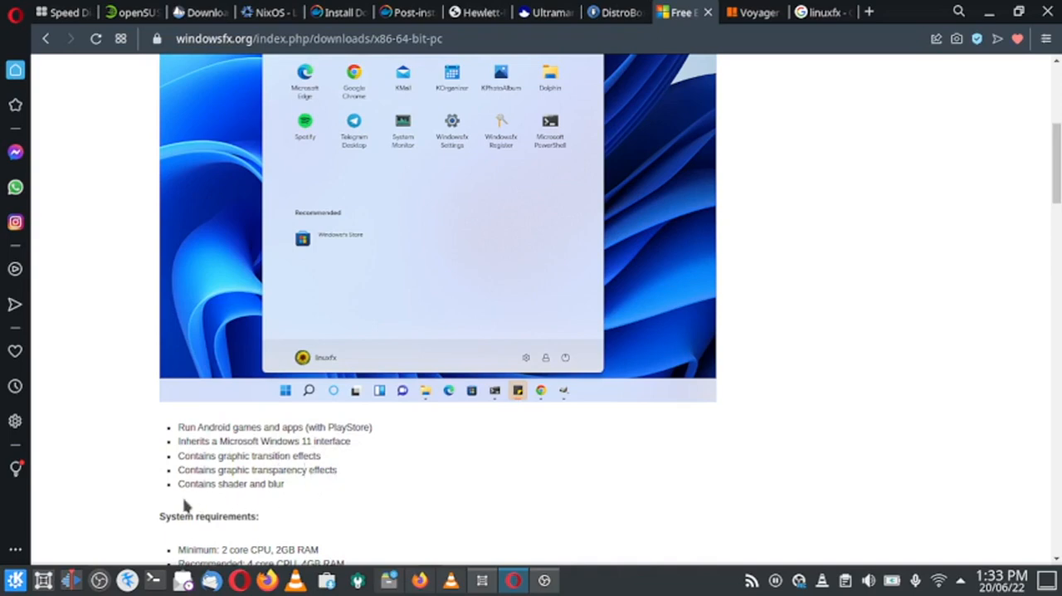
scroll(223, 486, down, 1)
scroll(268, 408, down, 2)
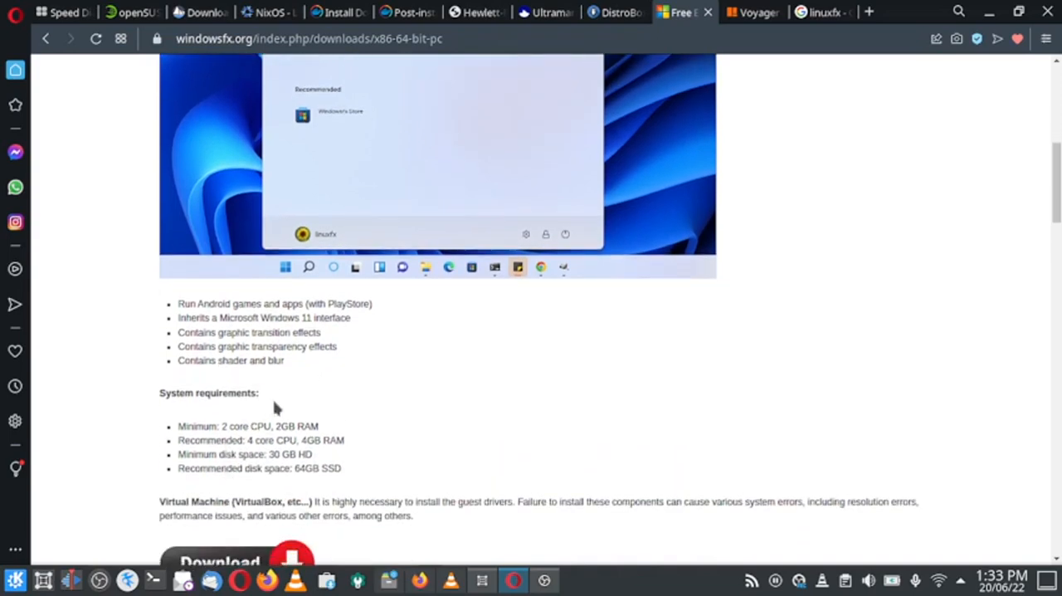
scroll(315, 416, down, 3)
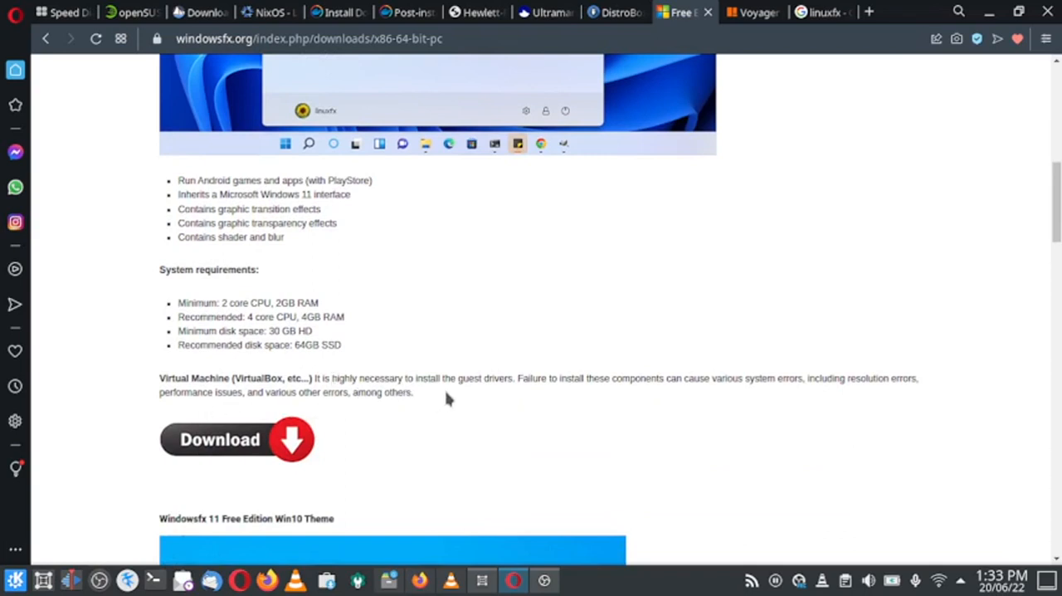
Examine the features and system requirements of the Free Edition Win10 Theme and the Cinnamon Edition Win10 Theme.
scroll(448, 398, down, 5)
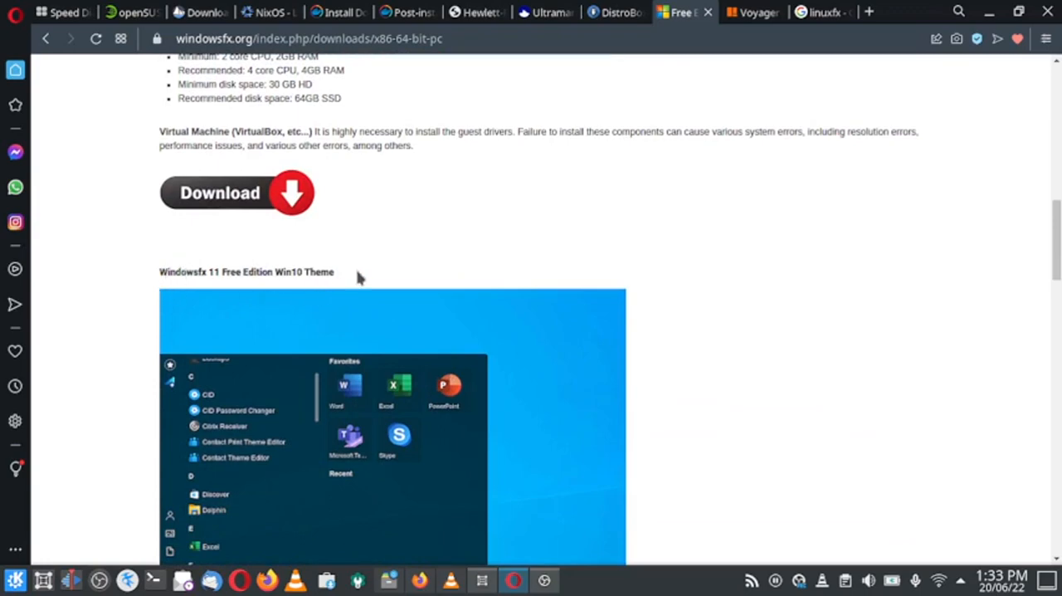
scroll(359, 278, down, 10)
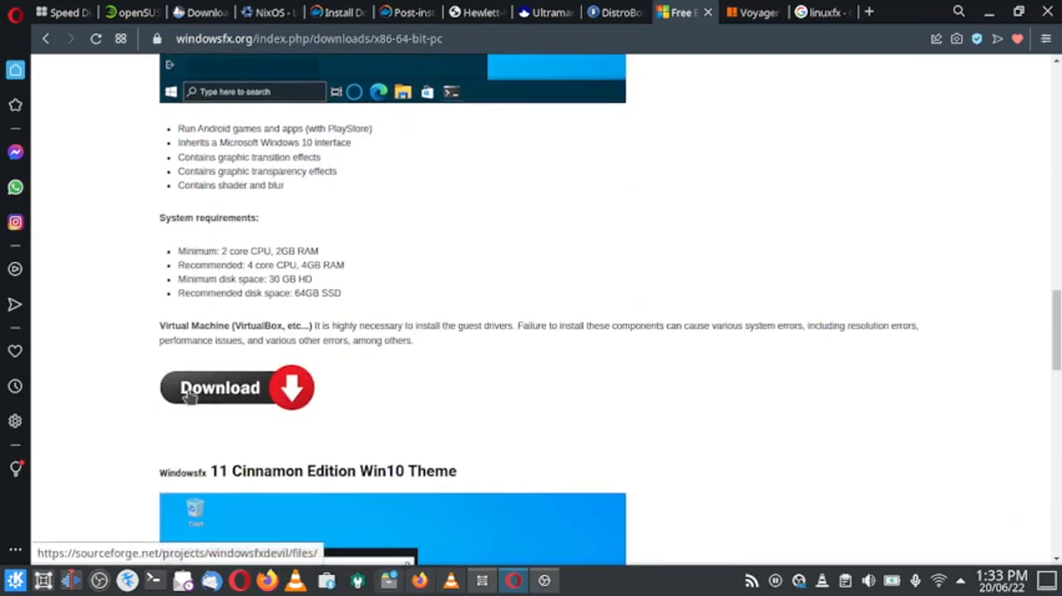
scroll(457, 320, down, 3)
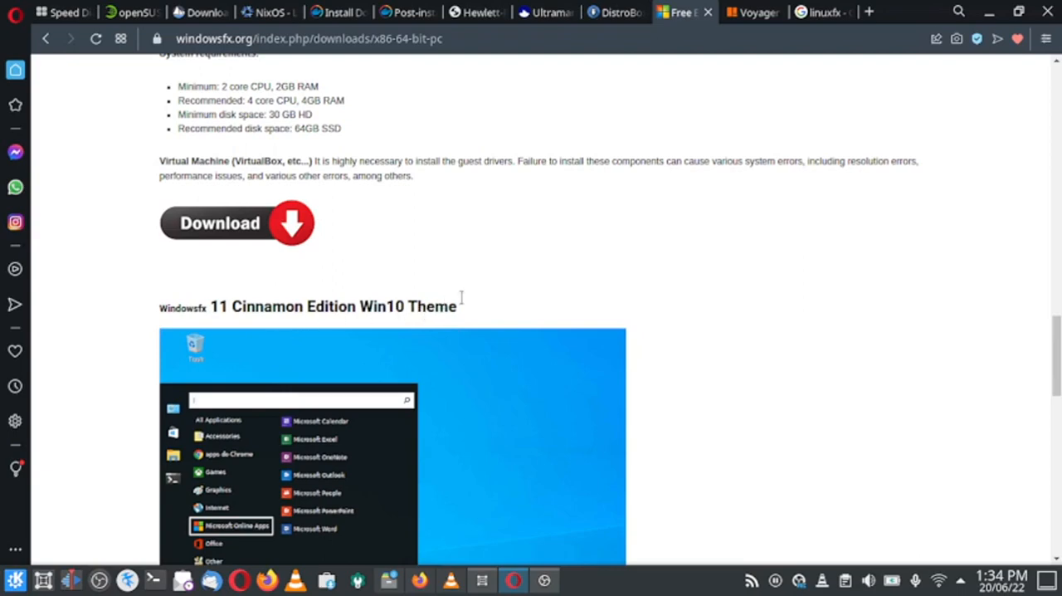
scroll(559, 289, down, 5)
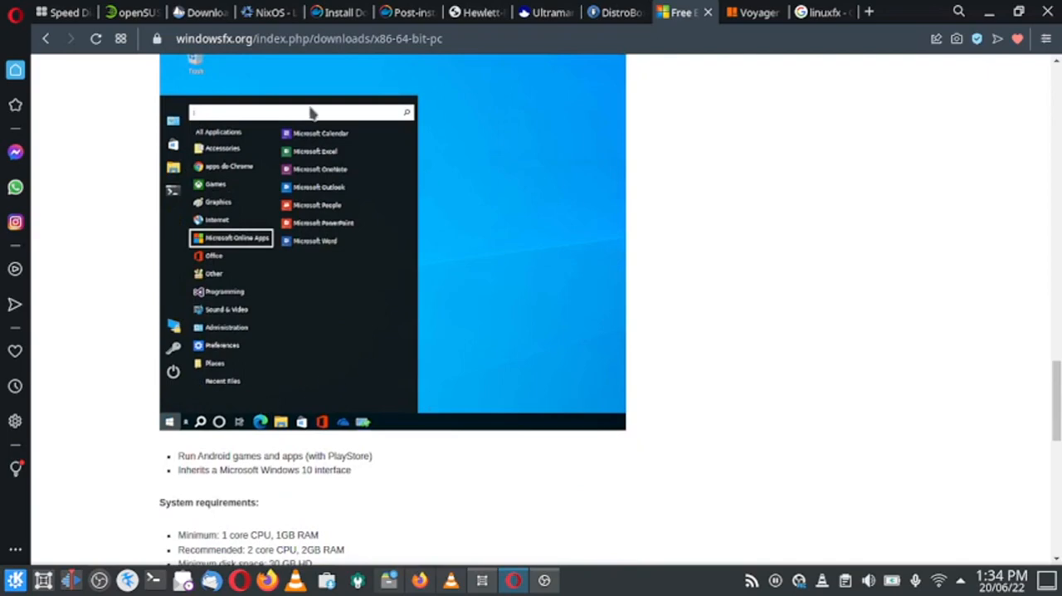
scroll(465, 467, down, 5)
scroll(463, 454, up, 4)
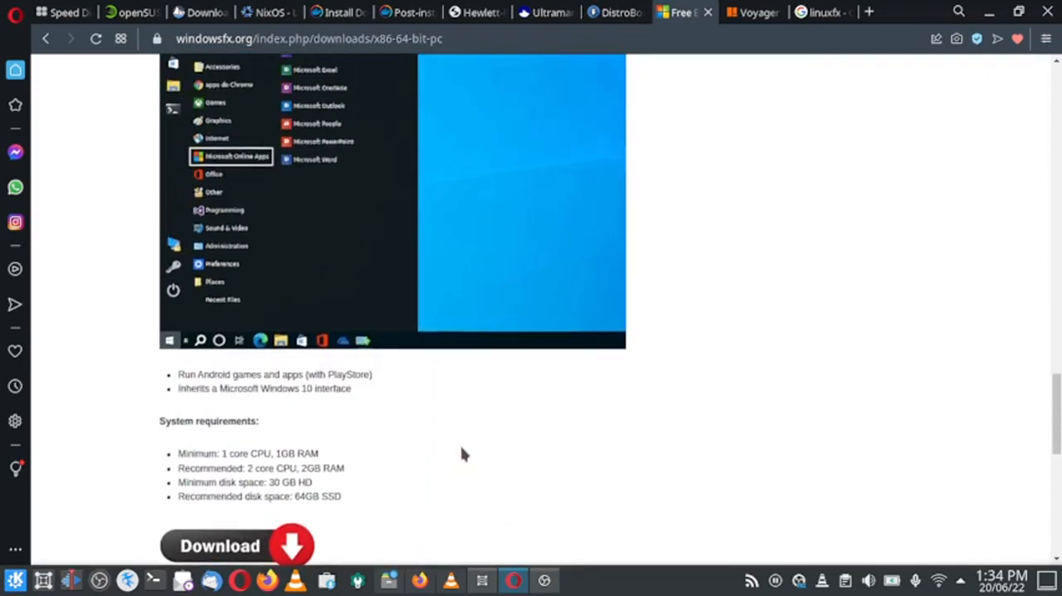
scroll(458, 439, down, 15)
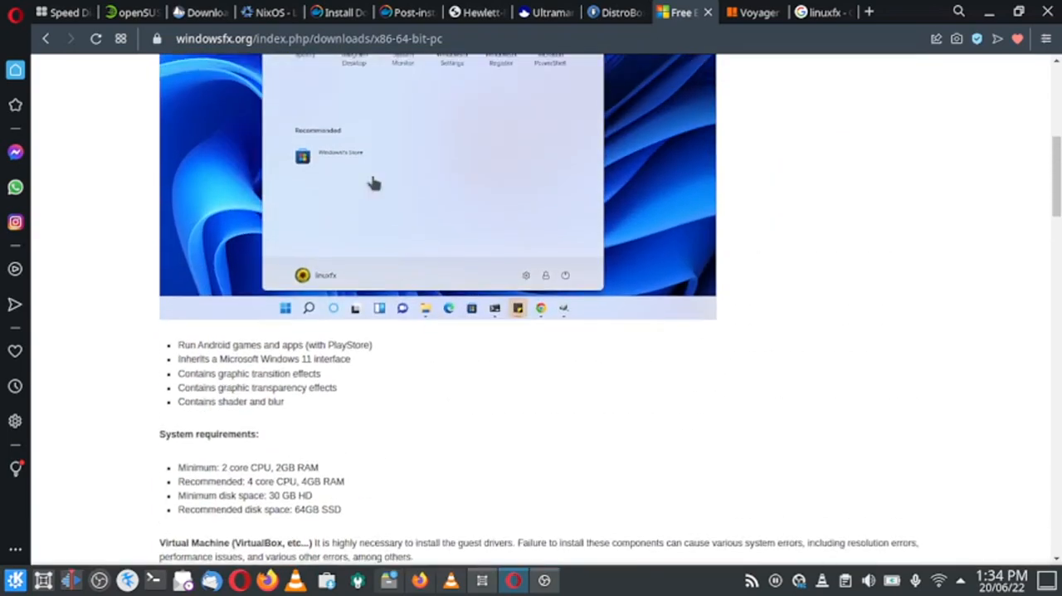
Review the Win11 Theme edition again and open the Windowsfx Releases page.
scroll(283, 177, up, 5)
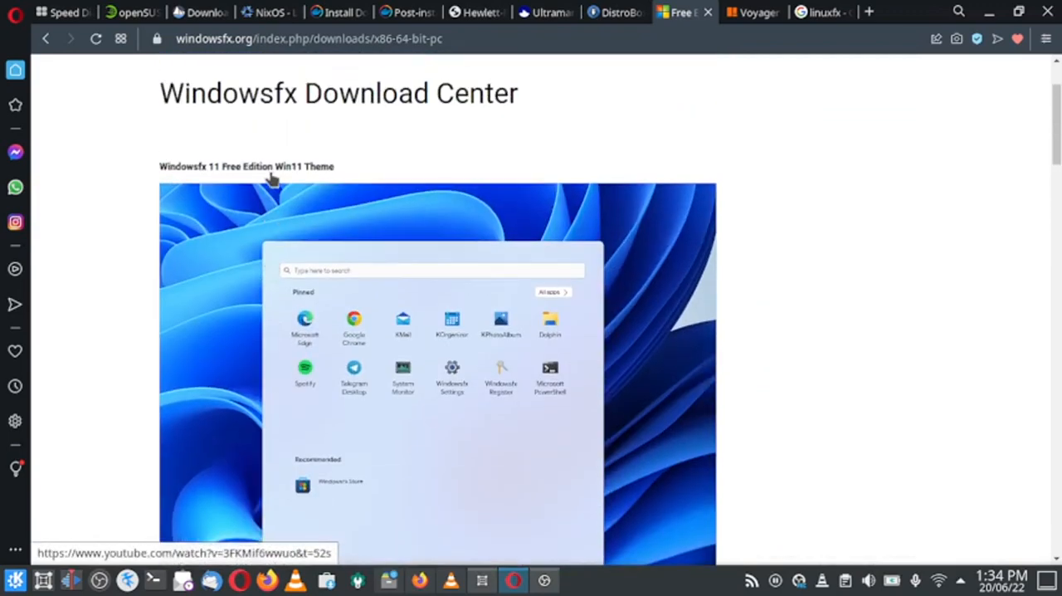
scroll(351, 199, down, 4)
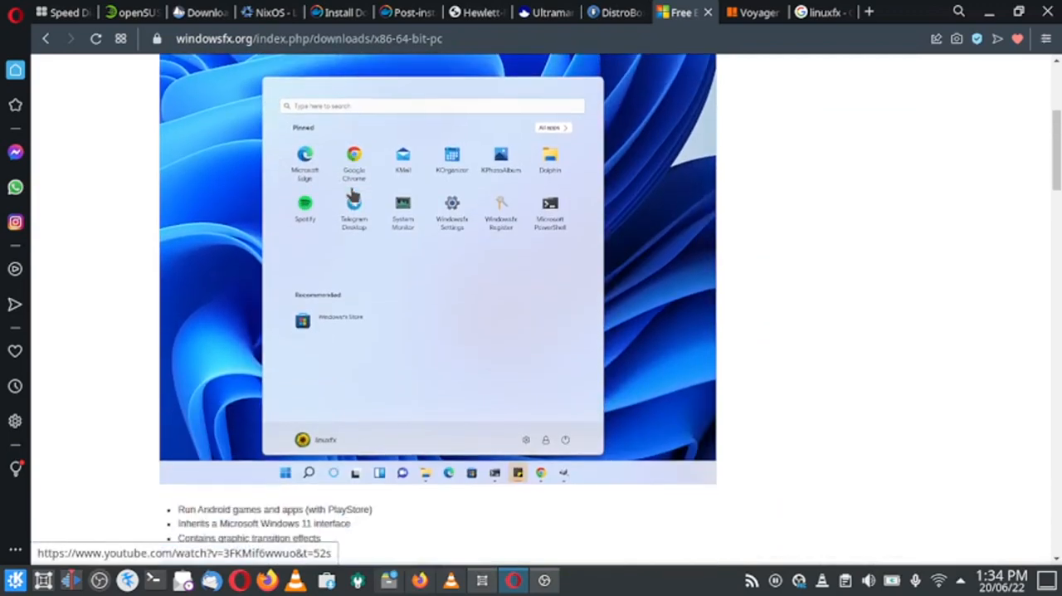
scroll(376, 431, down, 3)
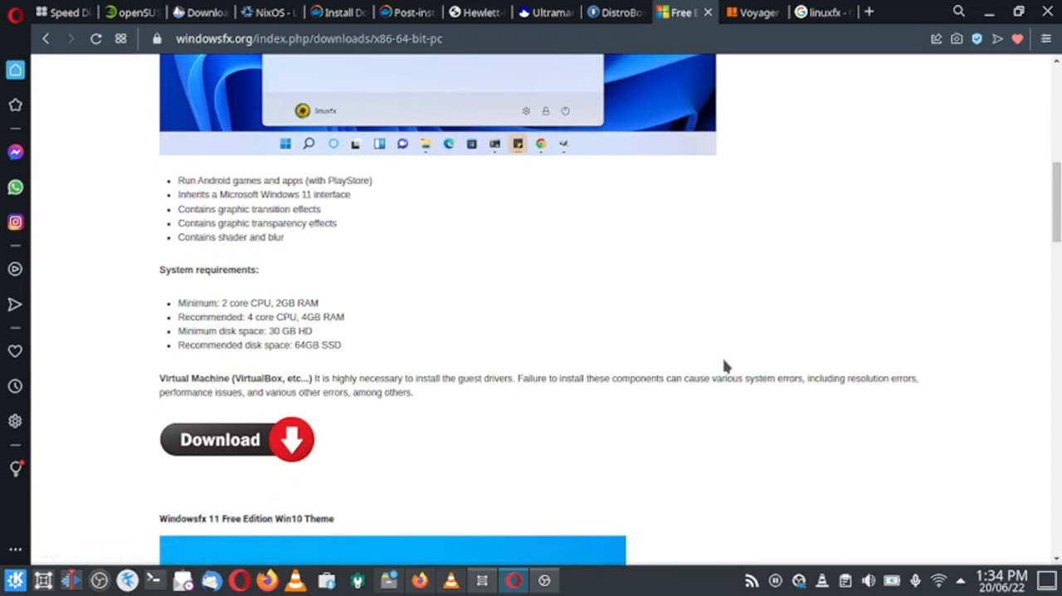
scroll(726, 363, up, 6)
mouse_move(346, 106)
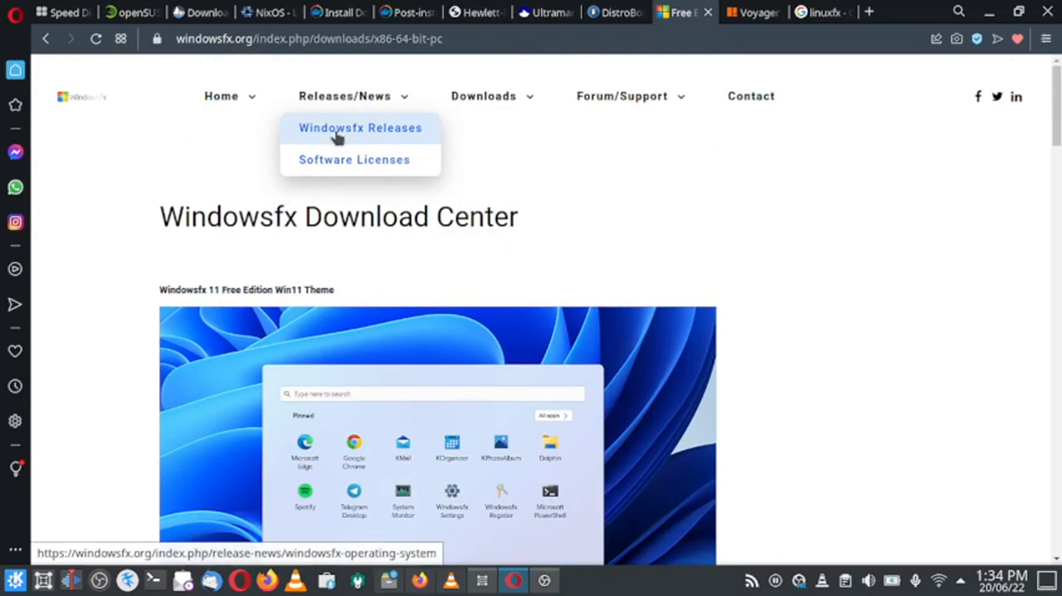
click(338, 136)
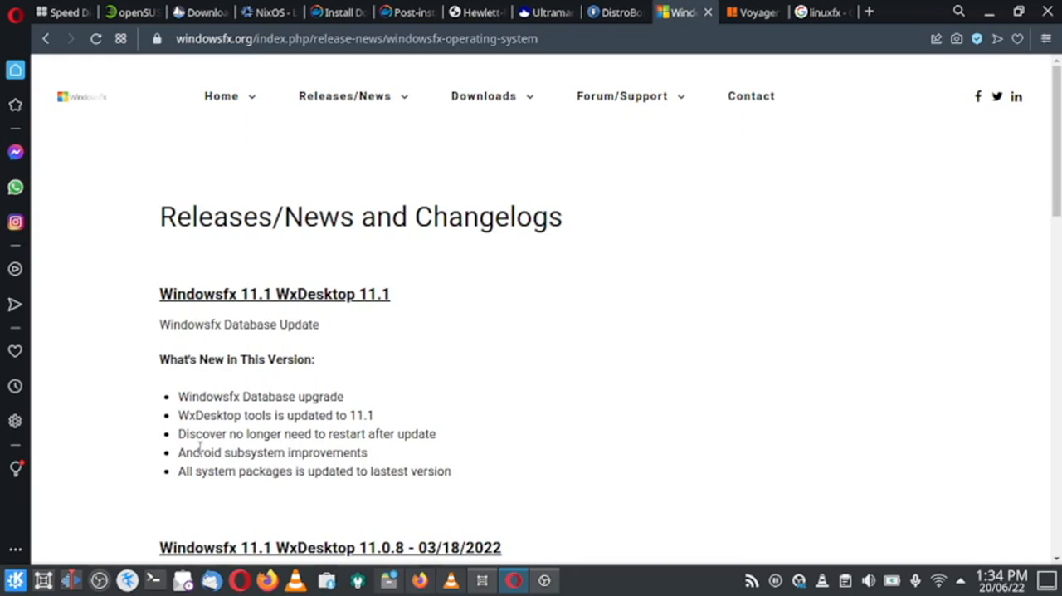
Read the changelogs for WxDesktop 11.1 and 11.0.8 and open the Software Licenses page.
scroll(242, 448, down, 1)
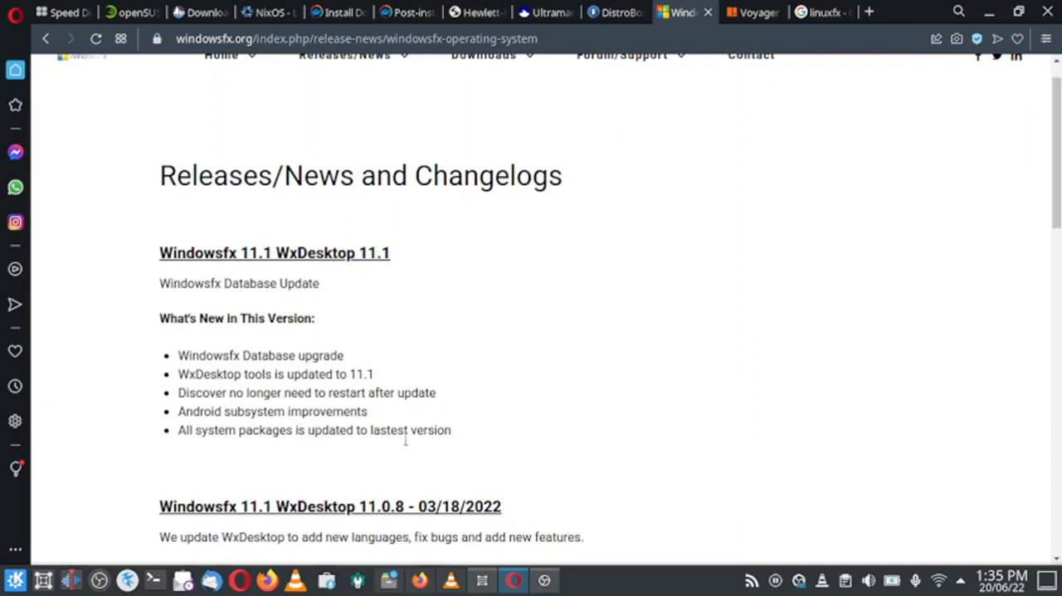
scroll(528, 420, down, 1)
scroll(529, 419, down, 2)
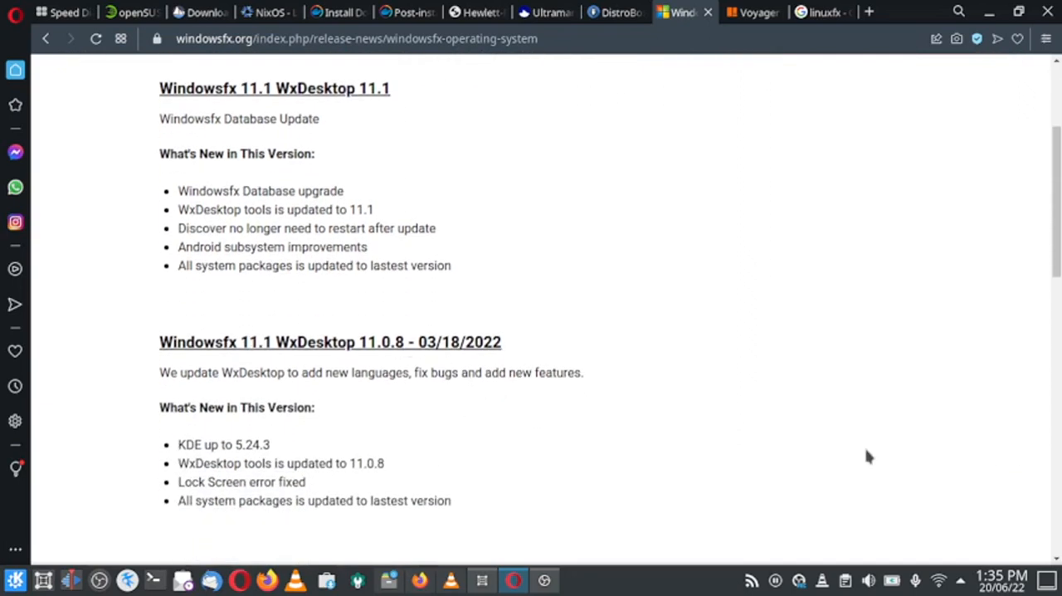
scroll(605, 344, up, 4)
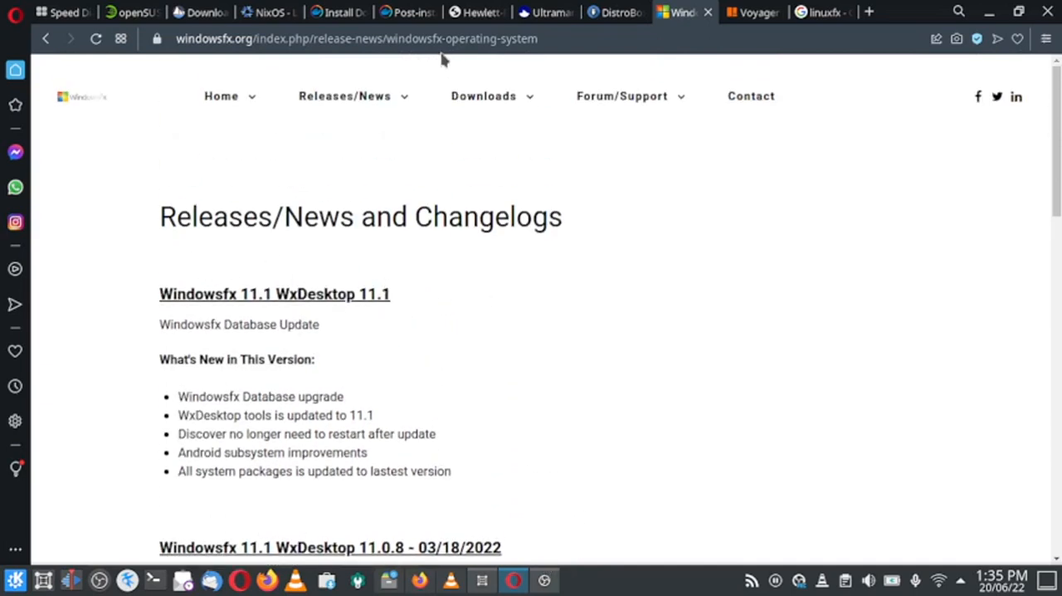
mouse_move(401, 102)
click(400, 173)
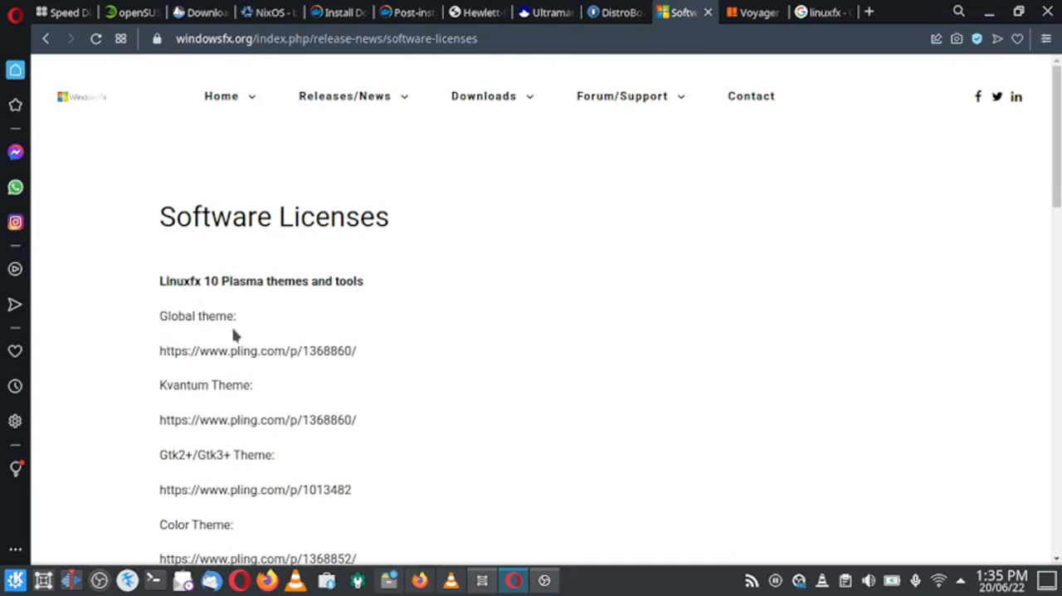
scroll(232, 334, down, 1)
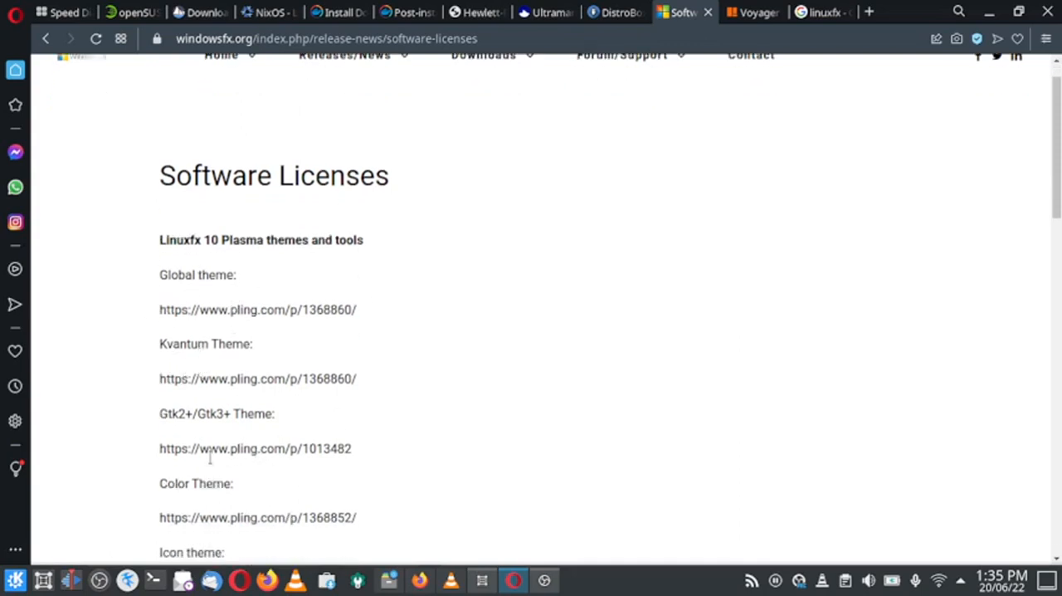
scroll(224, 427, down, 4)
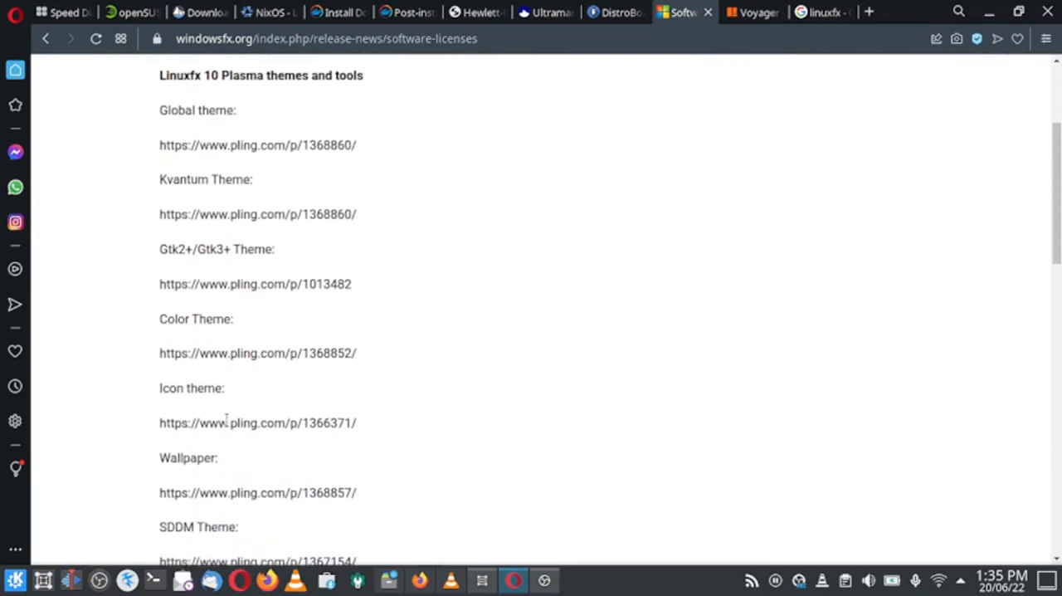
scroll(226, 419, down, 5)
scroll(226, 419, up, 9)
scroll(239, 337, down, 13)
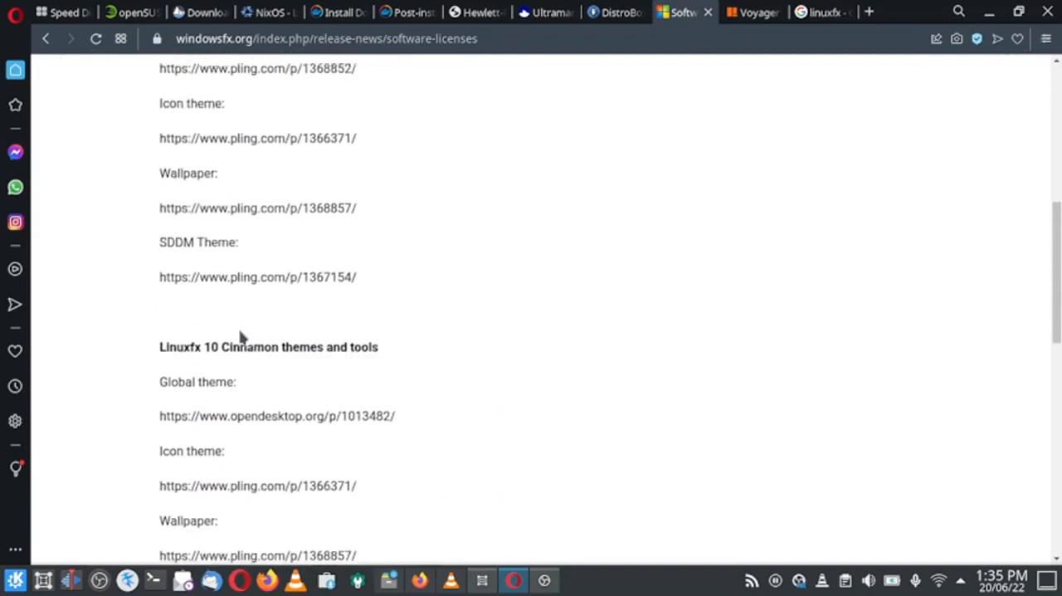
scroll(410, 275, up, 13)
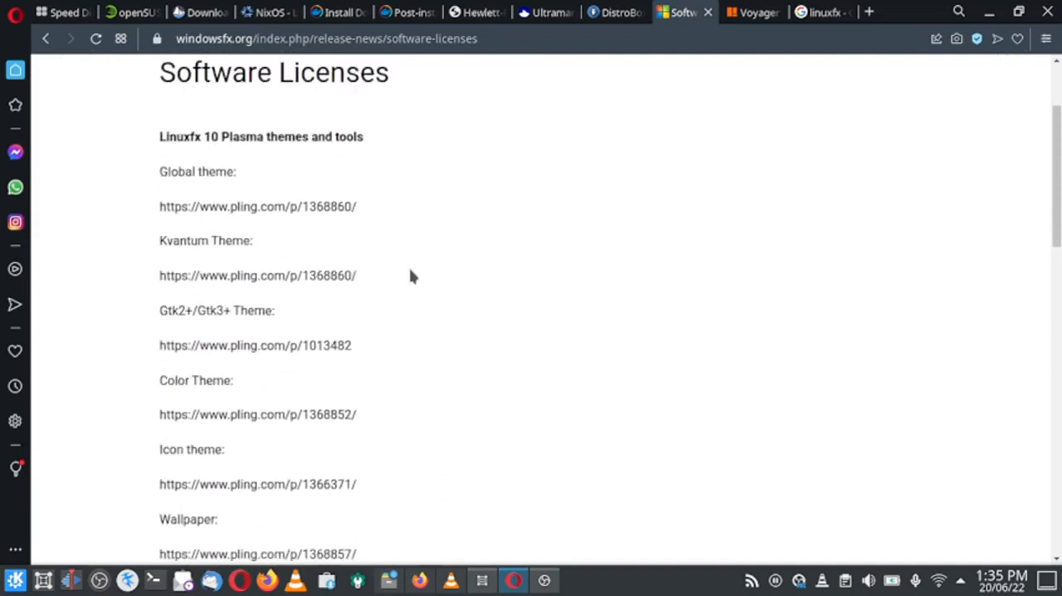
drag(362, 228, 132, 236)
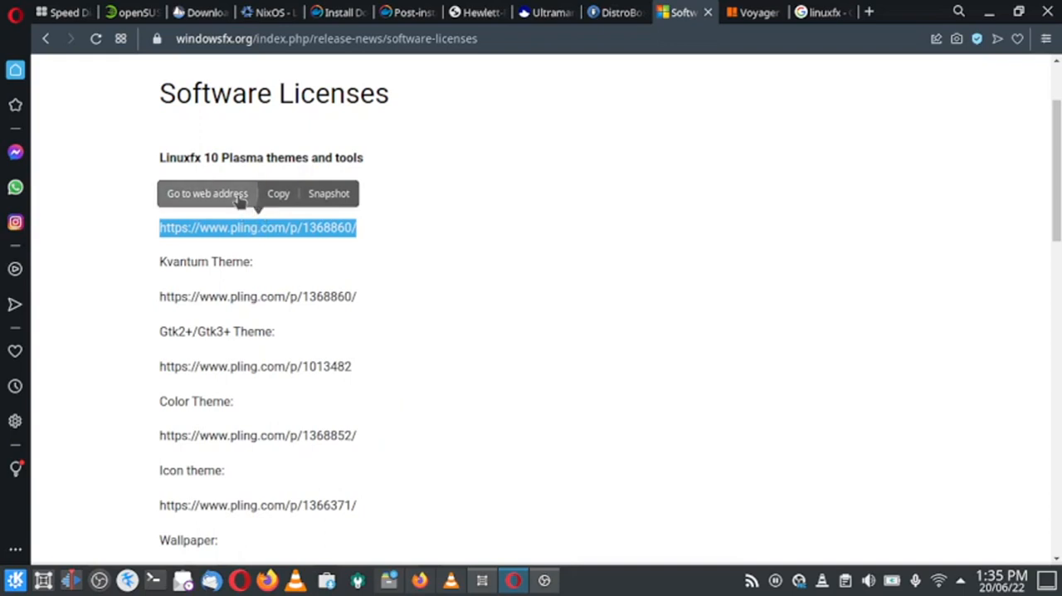
click(239, 201)
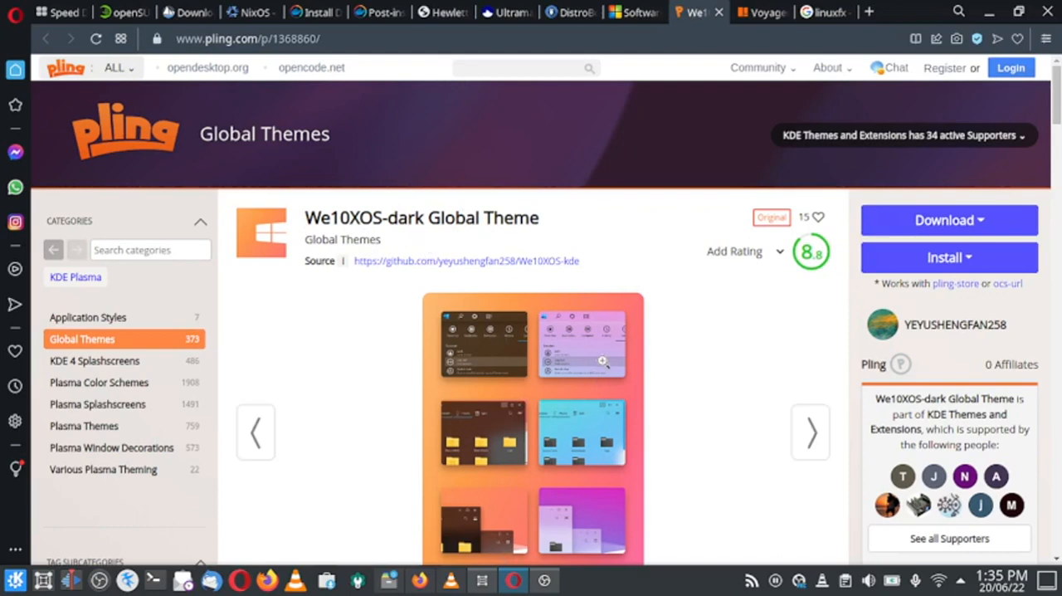
Return to the Windowsfx Software Licenses page and open the site's Support Telegram page.
click(639, 13)
scroll(528, 274, up, 2)
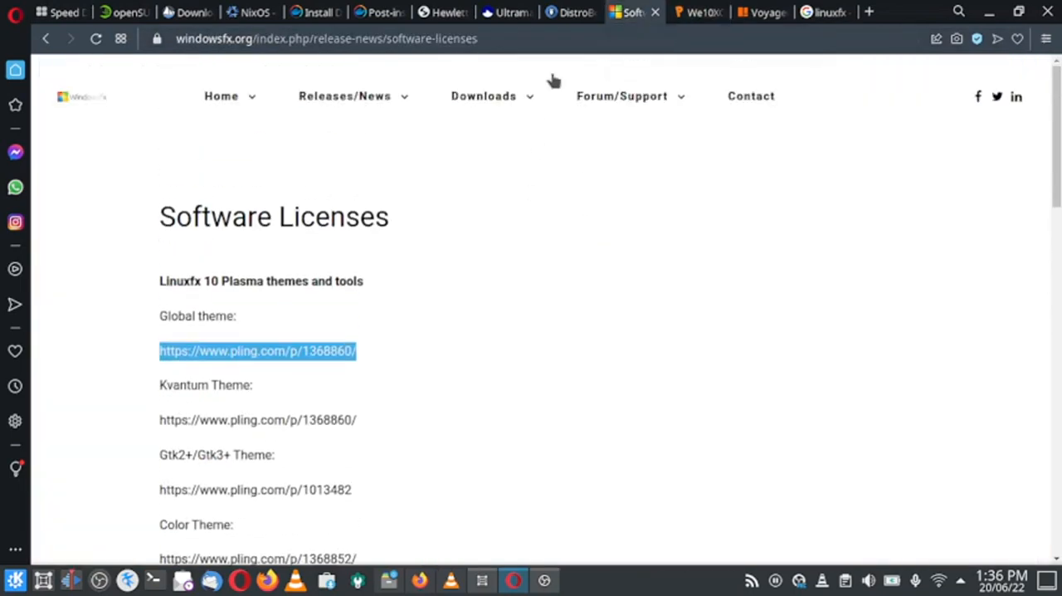
mouse_move(692, 111)
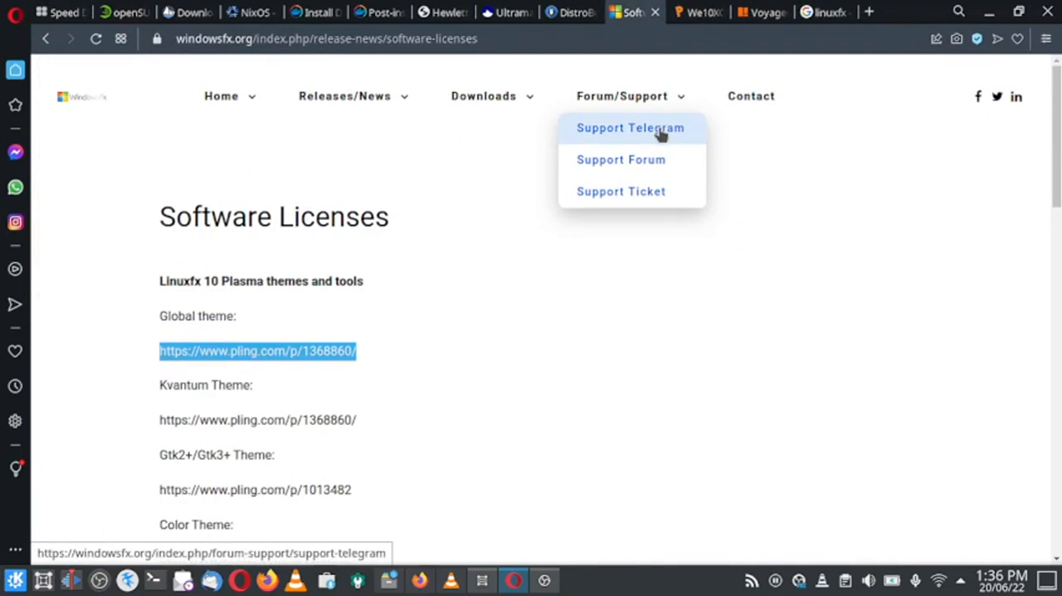
click(661, 135)
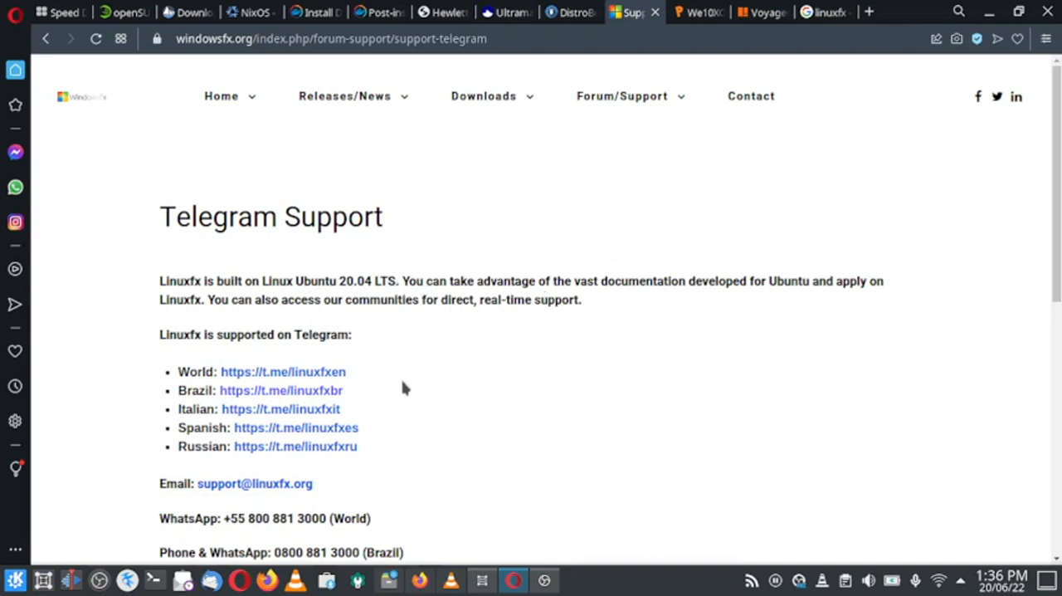
Read the Telegram Support page's community and contact details and open the site's Support Forum page.
scroll(404, 388, down, 1)
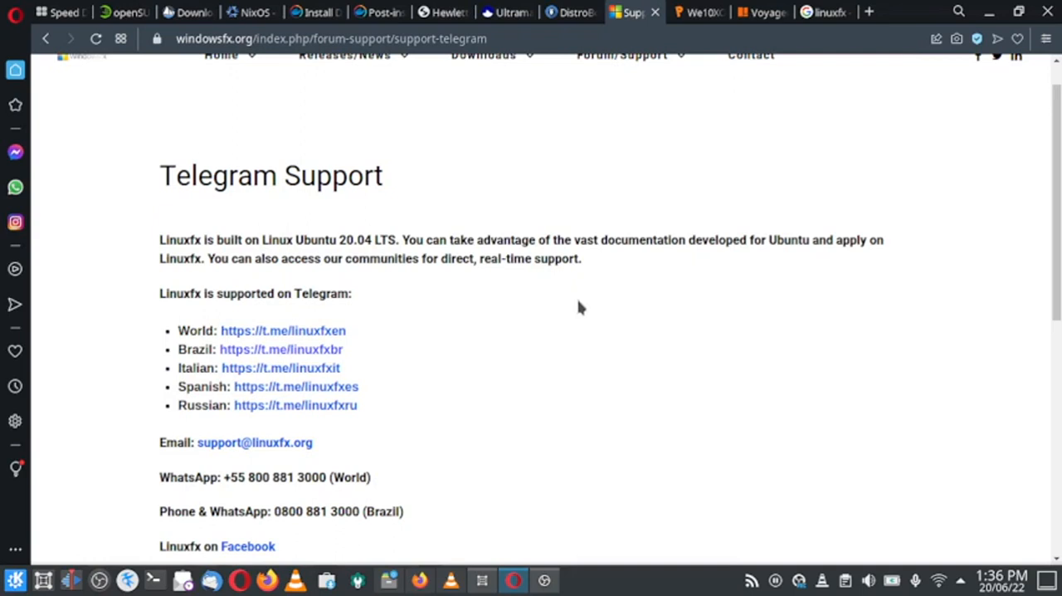
scroll(373, 371, down, 1)
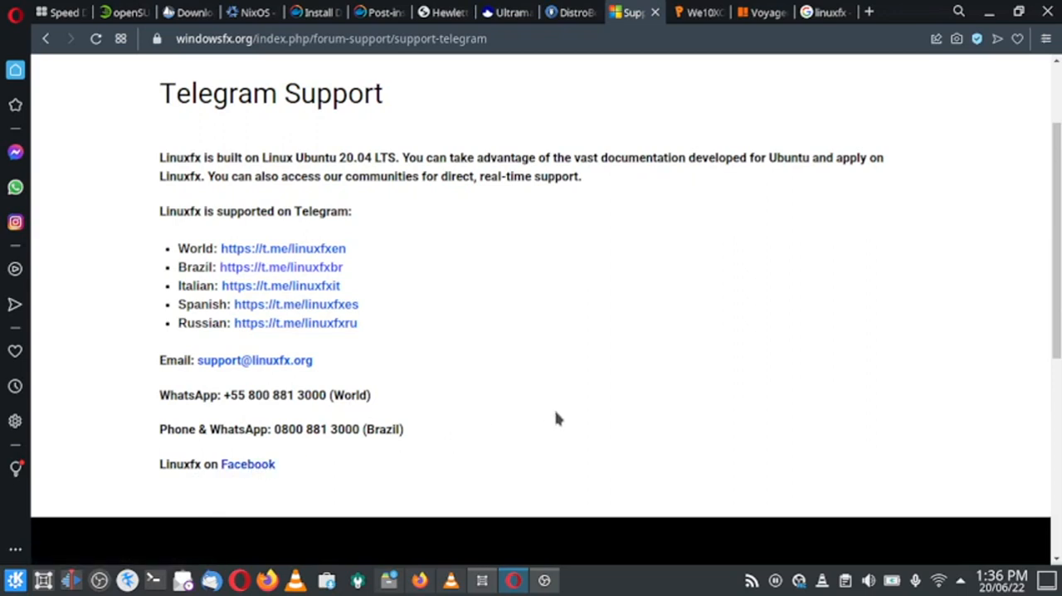
scroll(556, 419, up, 2)
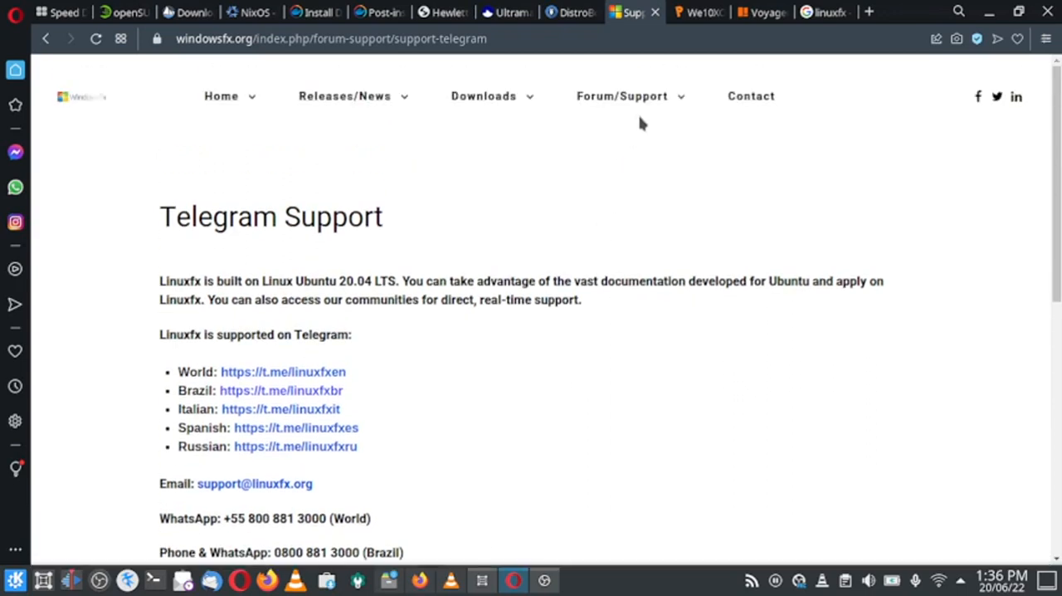
mouse_move(671, 99)
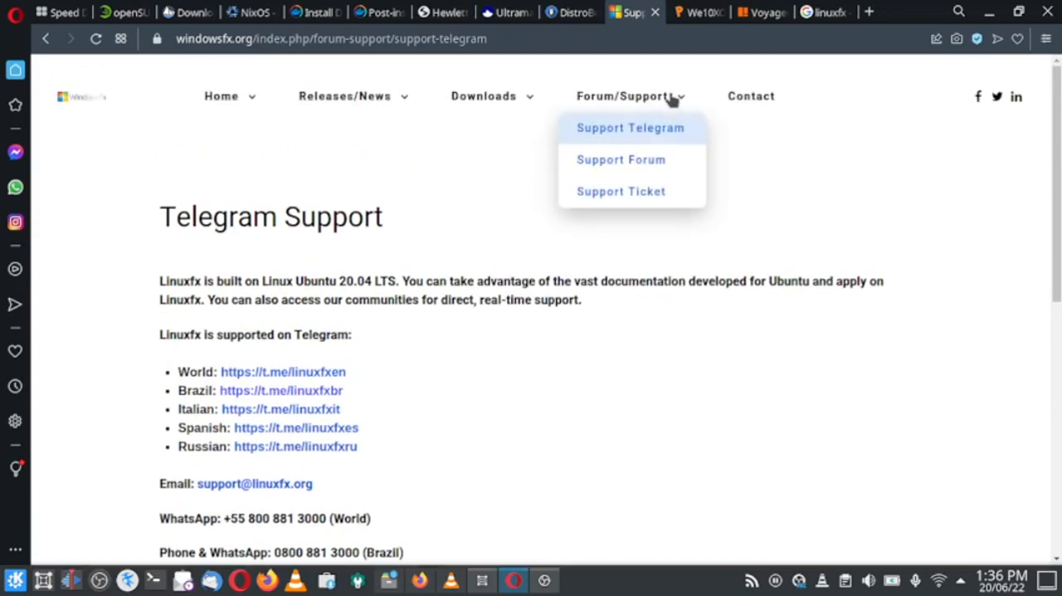
click(652, 166)
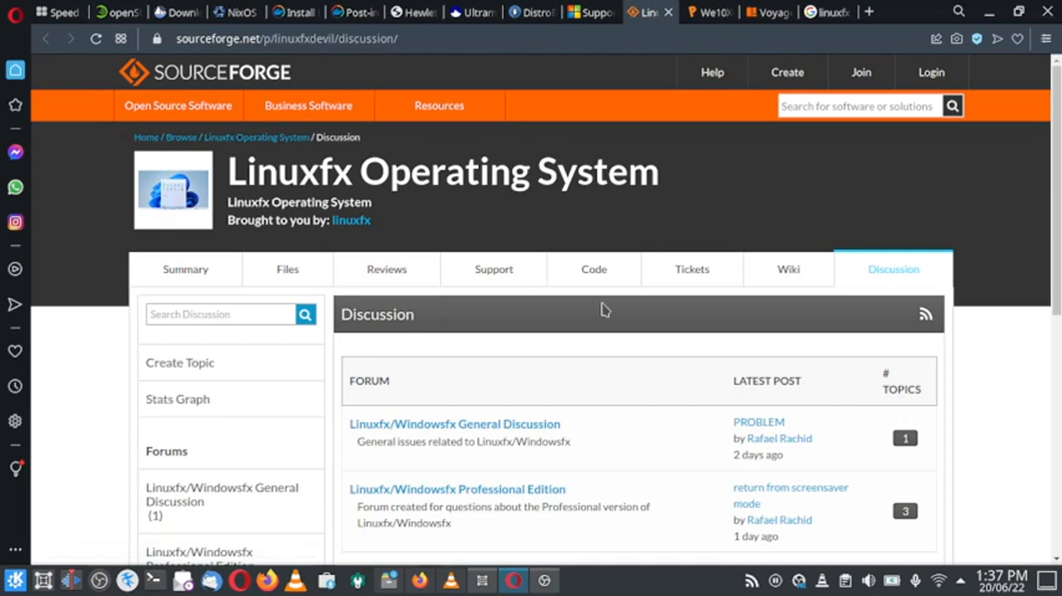
Look through the Linuxfx discussion forums on SourceForge and open the Support Ticket page from the Windowsfx site.
scroll(605, 309, down, 1)
scroll(605, 308, down, 5)
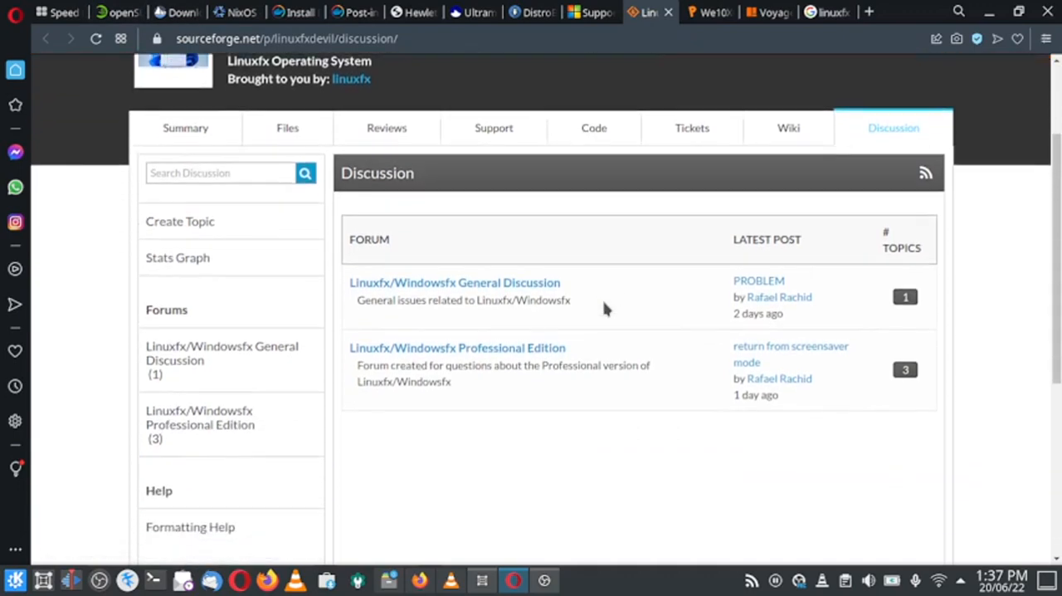
scroll(603, 308, down, 2)
scroll(622, 244, up, 8)
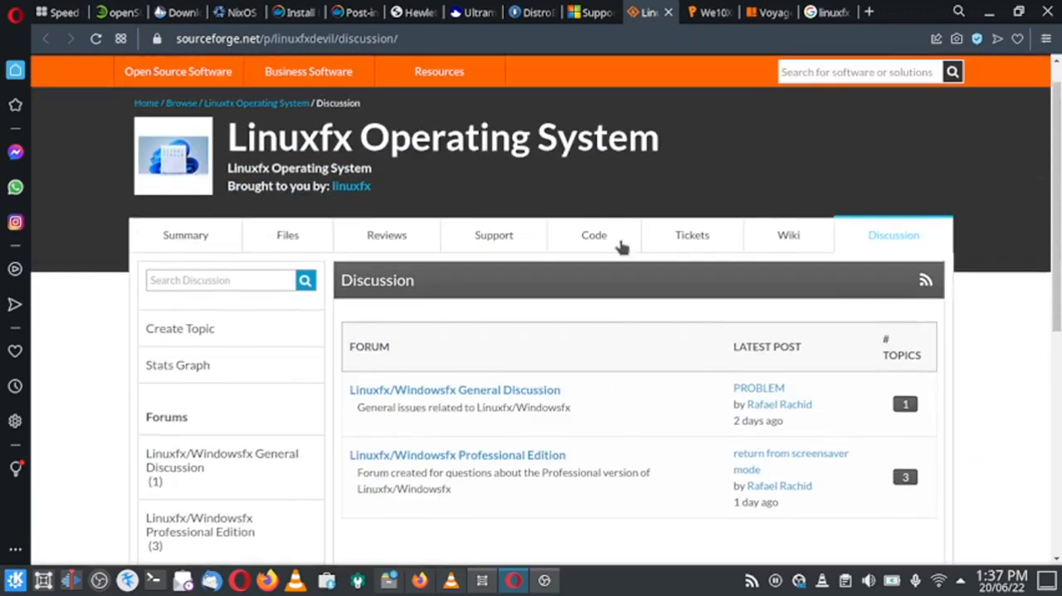
click(597, 12)
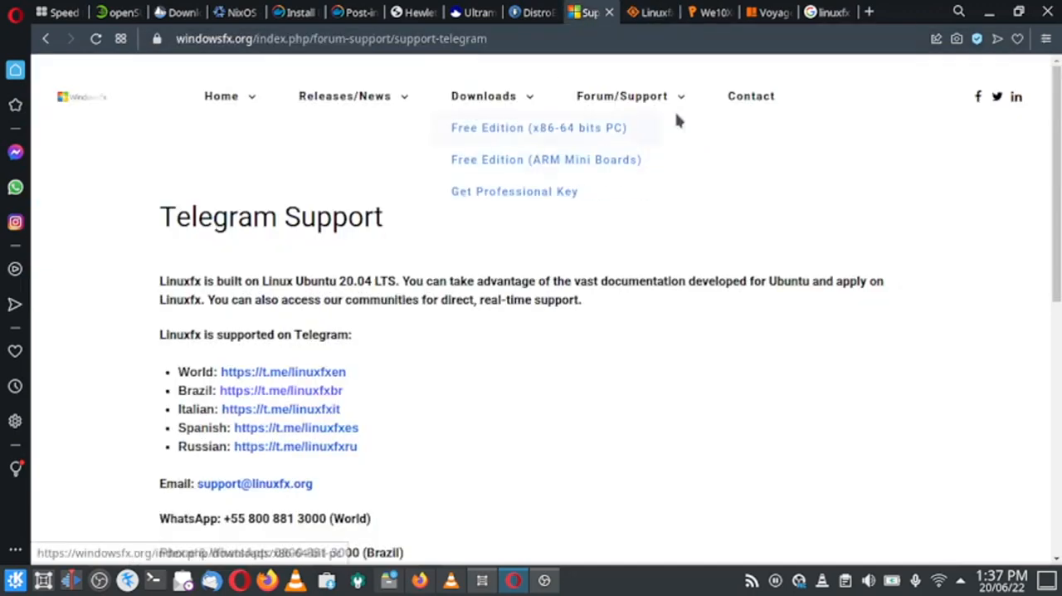
mouse_move(666, 107)
click(631, 202)
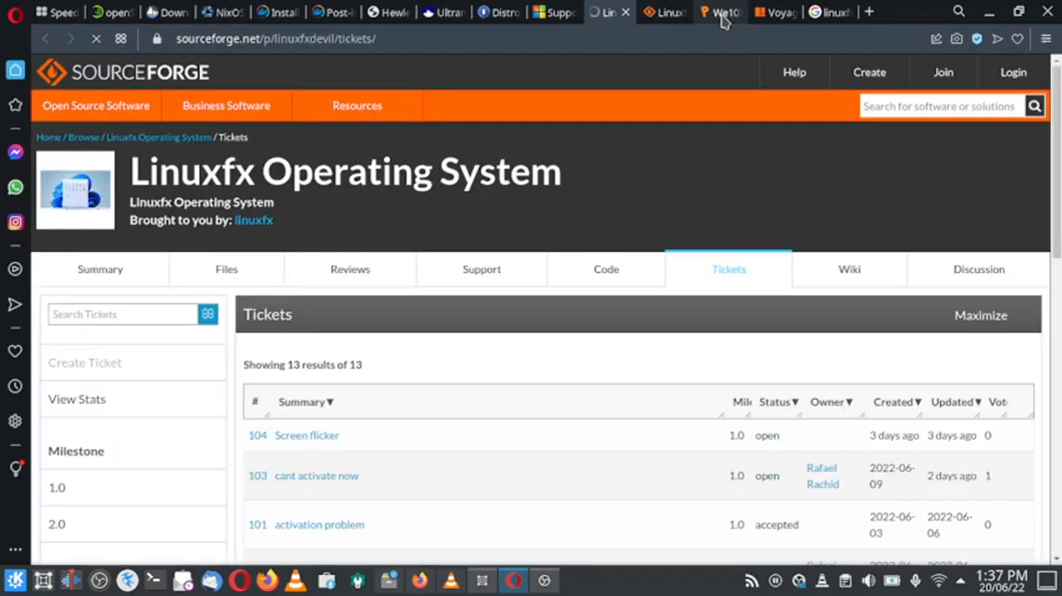
Close the We10XOS-dark Global Theme page and view the Linuxfx Tickets page on SourceForge.
click(719, 13)
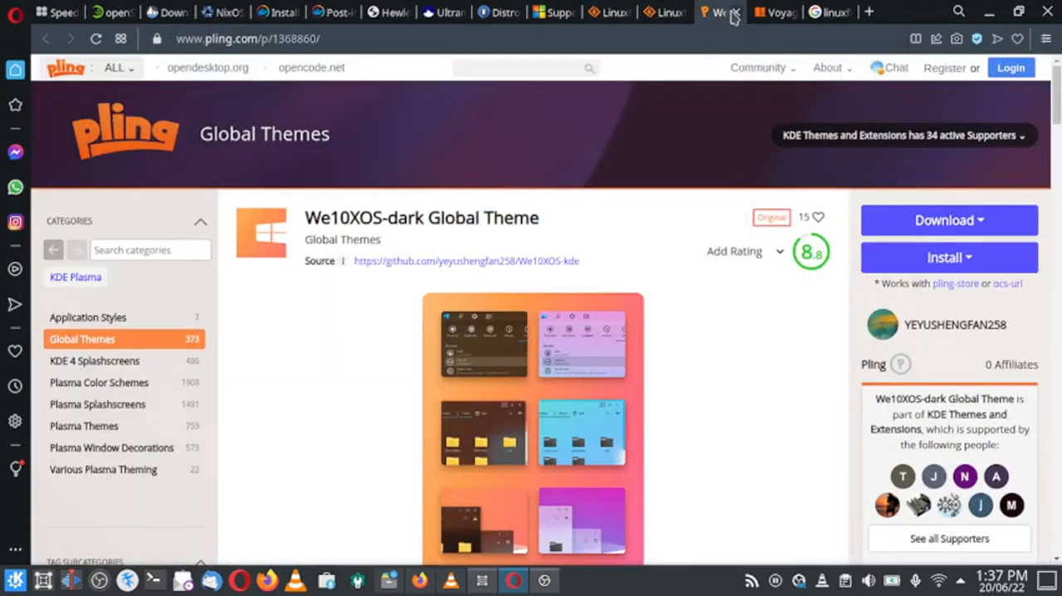
click(734, 17)
click(664, 13)
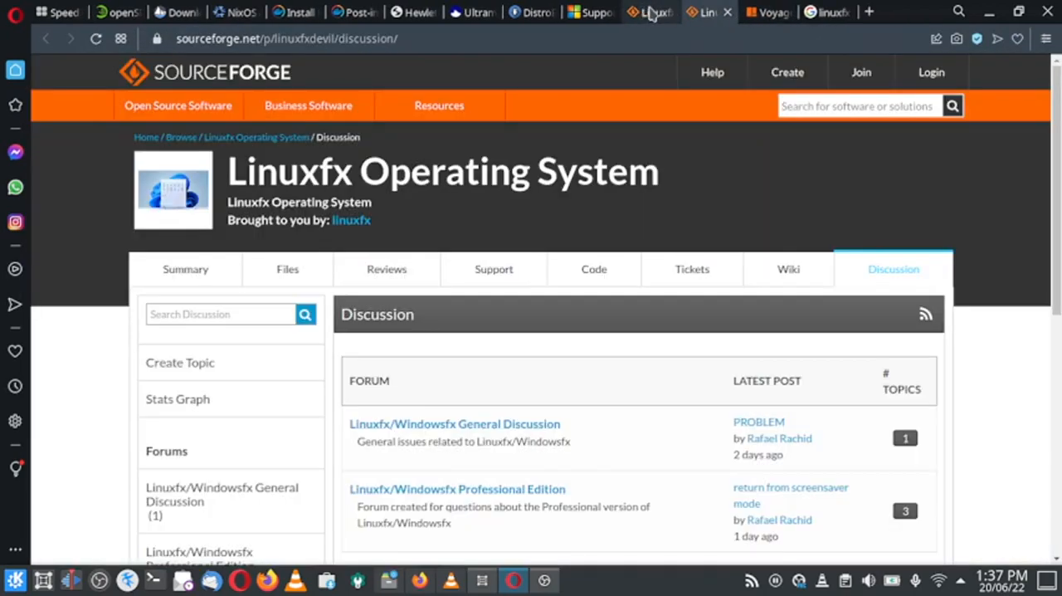
click(652, 13)
scroll(403, 228, down, 1)
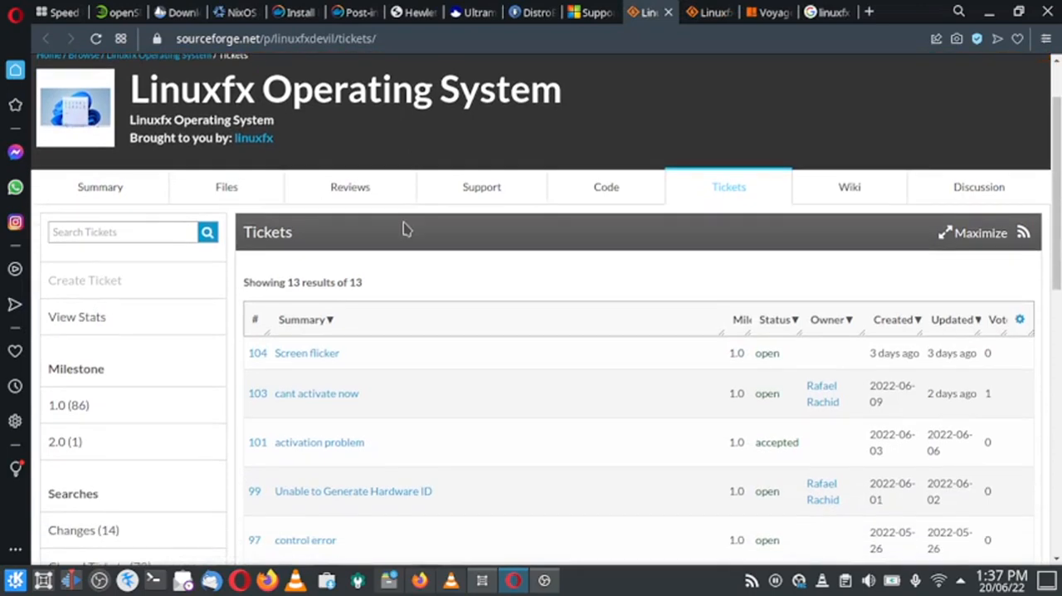
scroll(407, 228, up, 1)
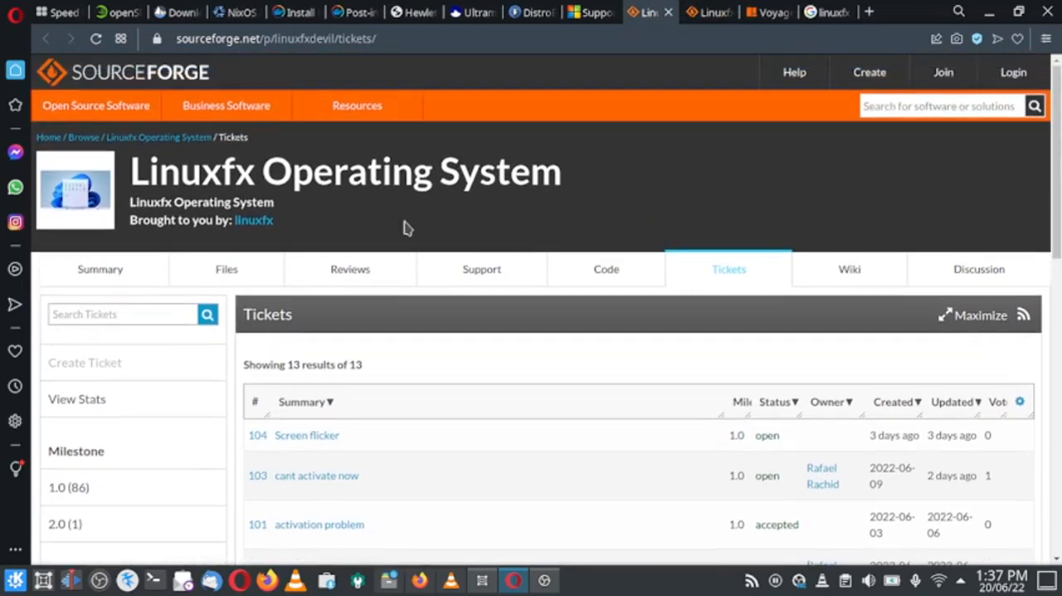
Check the Forum/Support options on the Windowsfx site and read through the reported issues in the SourceForge ticket list.
click(594, 13)
mouse_move(649, 108)
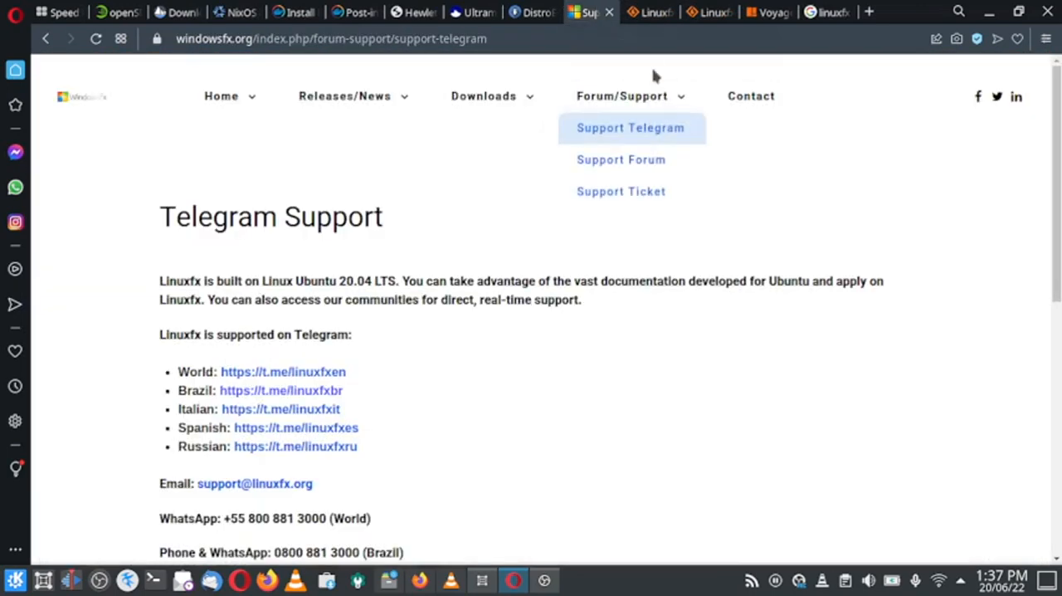
click(654, 13)
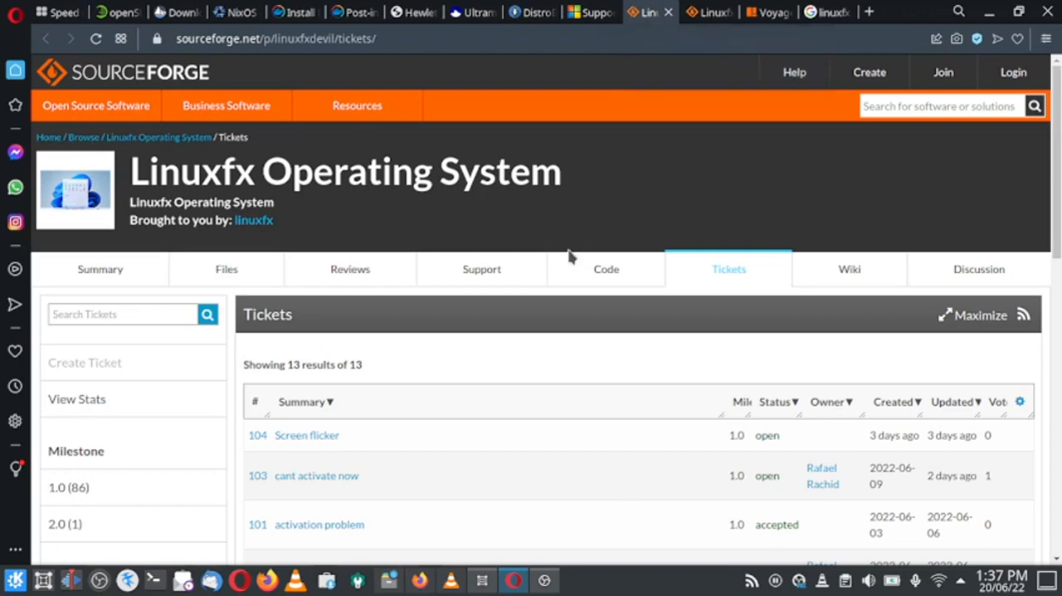
scroll(398, 382, down, 2)
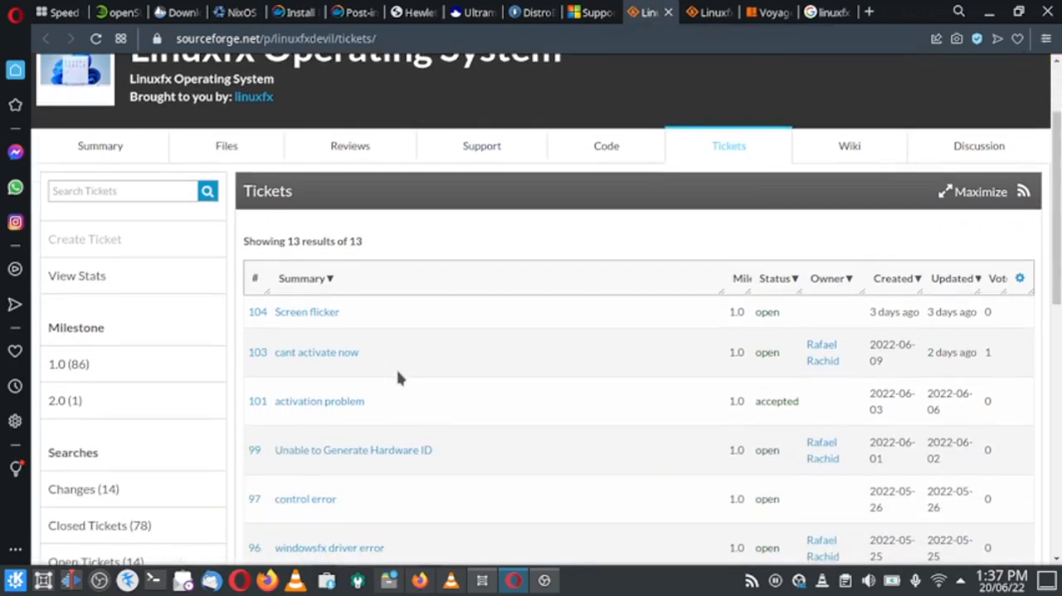
scroll(399, 365, down, 5)
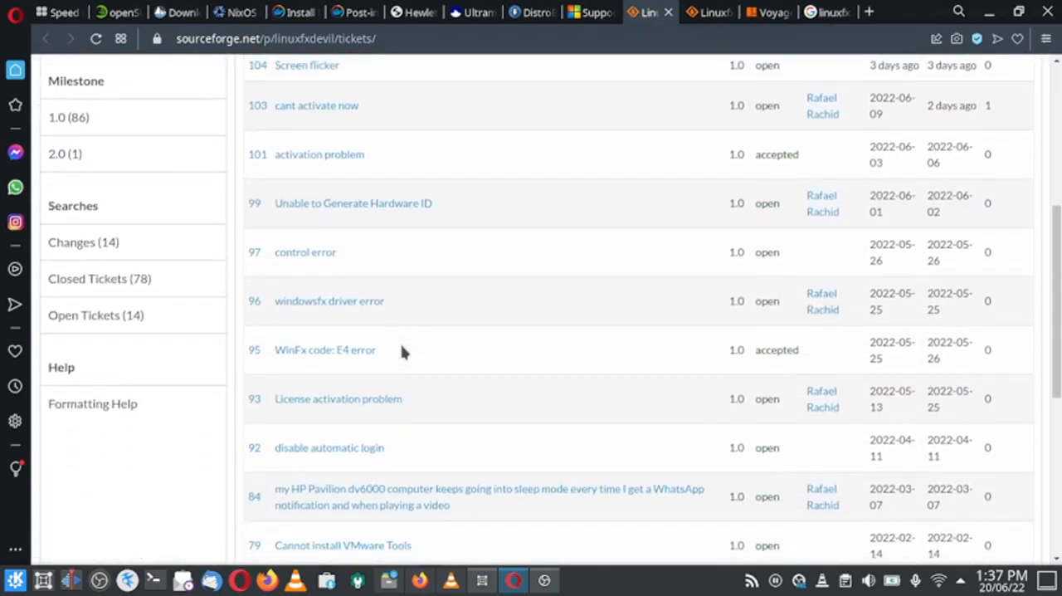
scroll(403, 328, up, 3)
scroll(403, 315, up, 3)
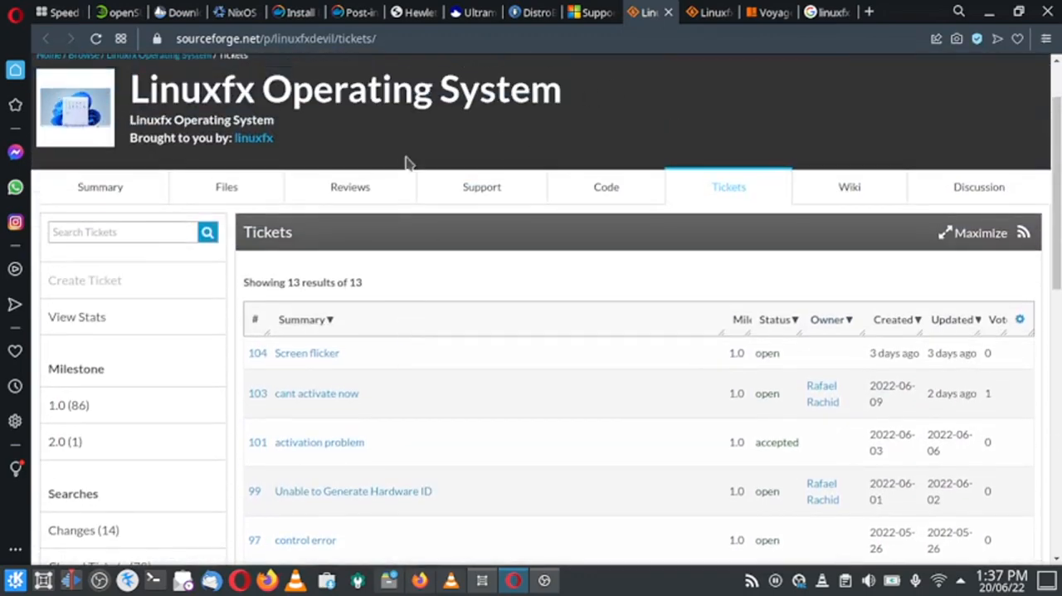
scroll(465, 162, up, 1)
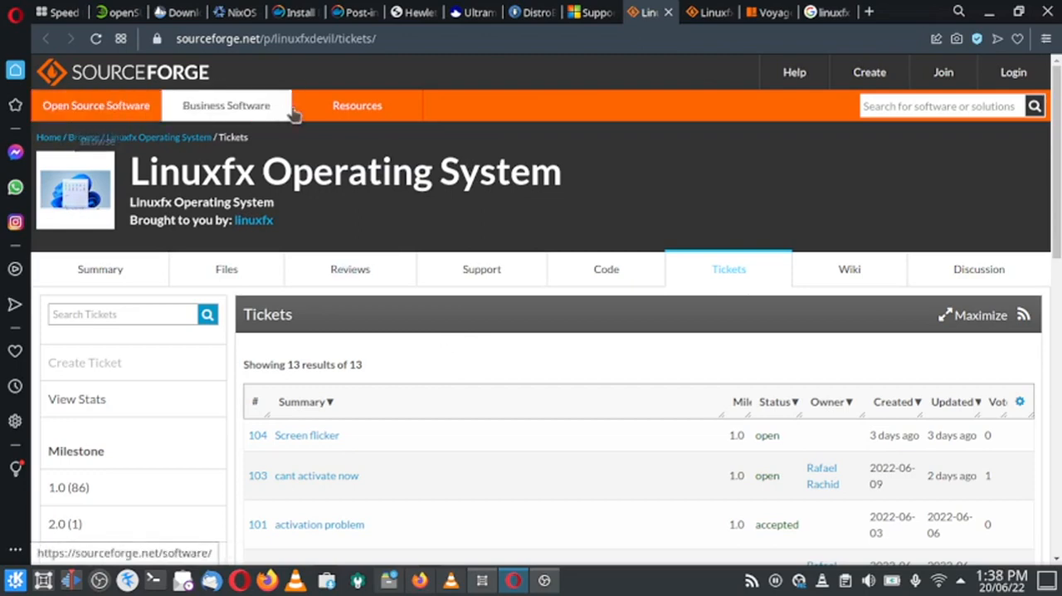
Close the SourceForge Tickets page, return to the Windowsfx site and open its Contact page.
click(668, 11)
click(538, 11)
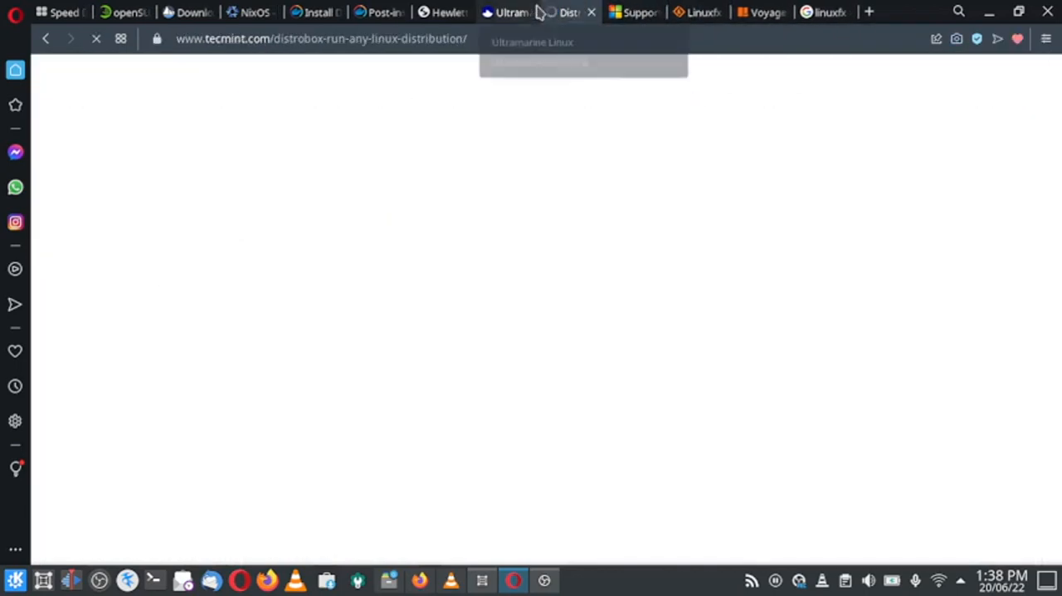
click(639, 12)
mouse_move(643, 124)
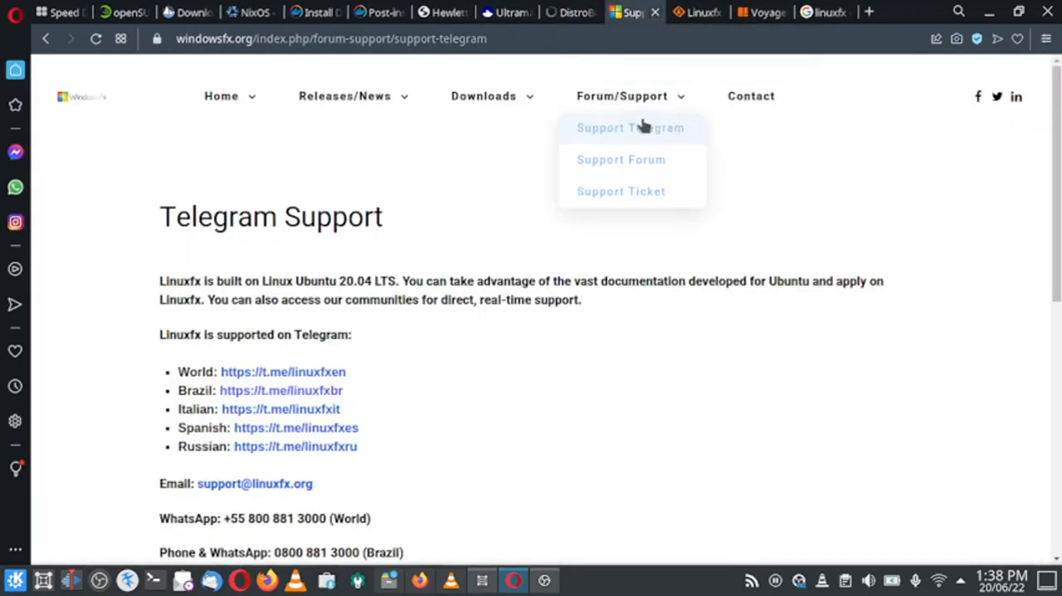
click(767, 101)
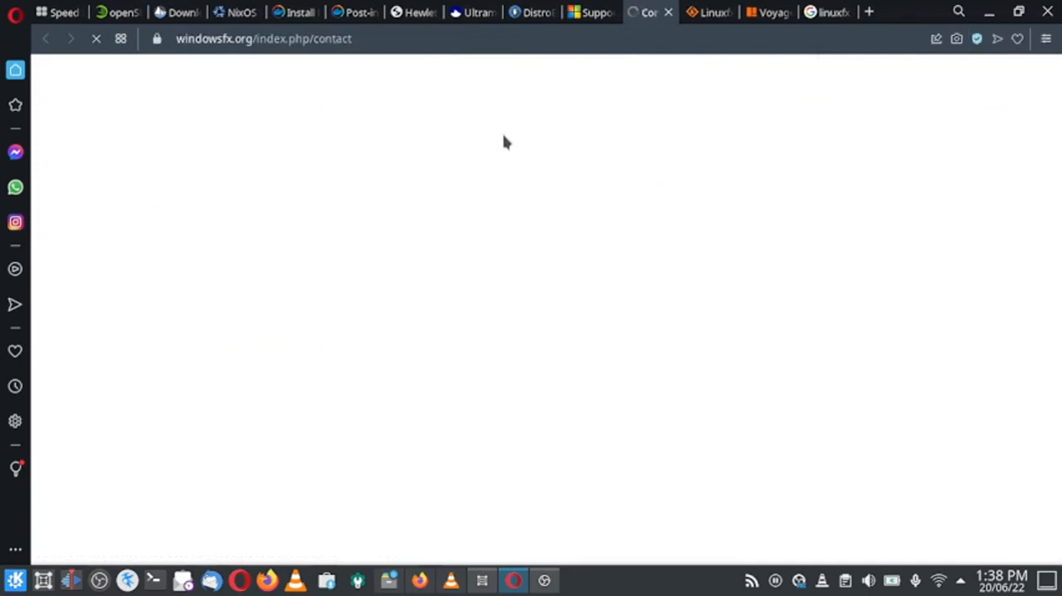
Review the Send an Email form on the Contact page, from the Name field to the page footer.
scroll(513, 336, down, 4)
scroll(515, 323, up, 4)
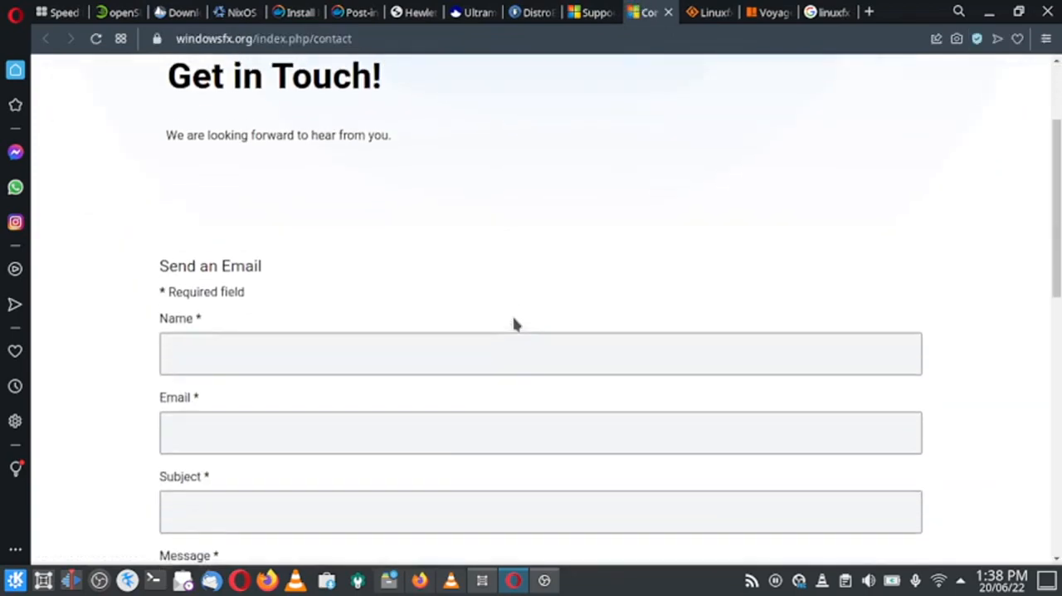
scroll(178, 304, down, 2)
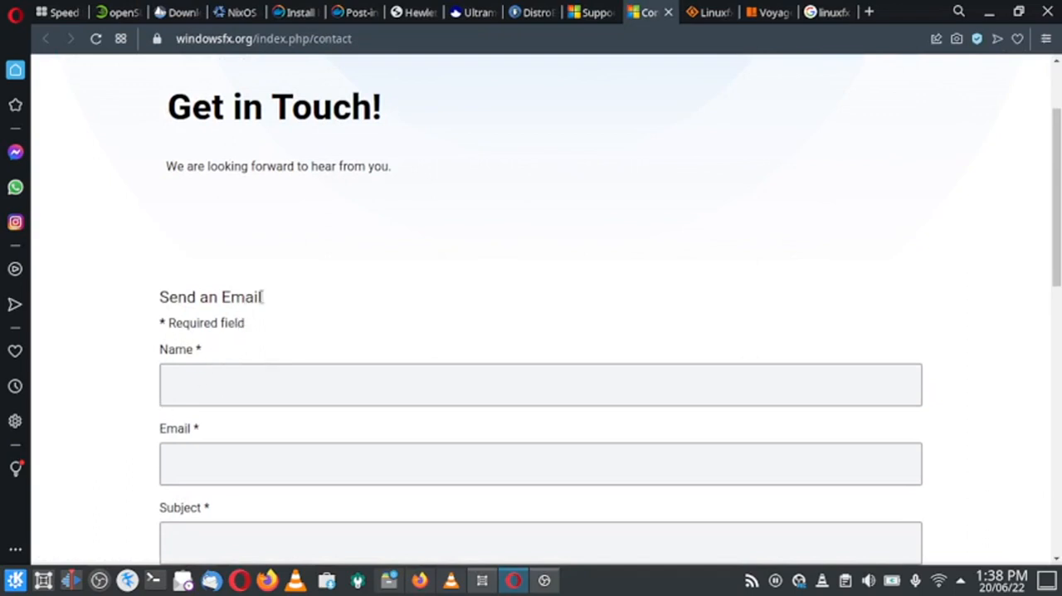
scroll(216, 381, down, 5)
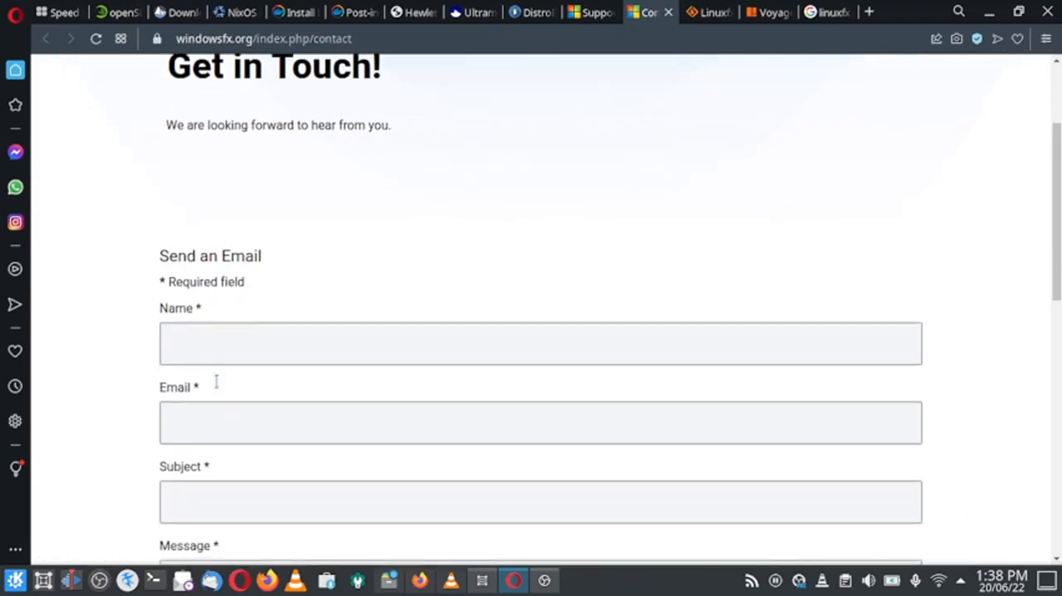
scroll(197, 441, down, 3)
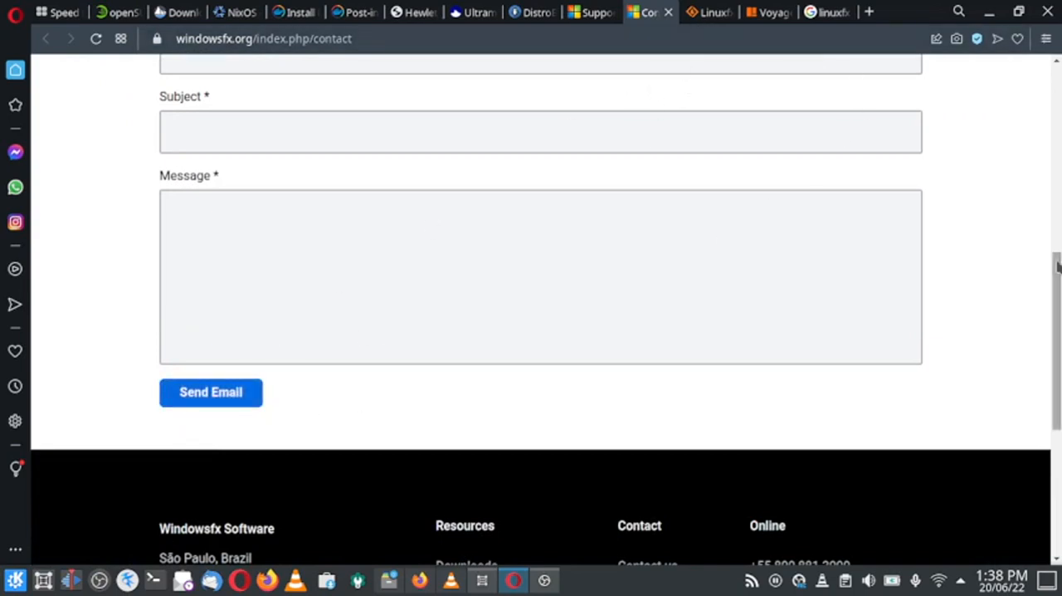
scroll(972, 211, up, 10)
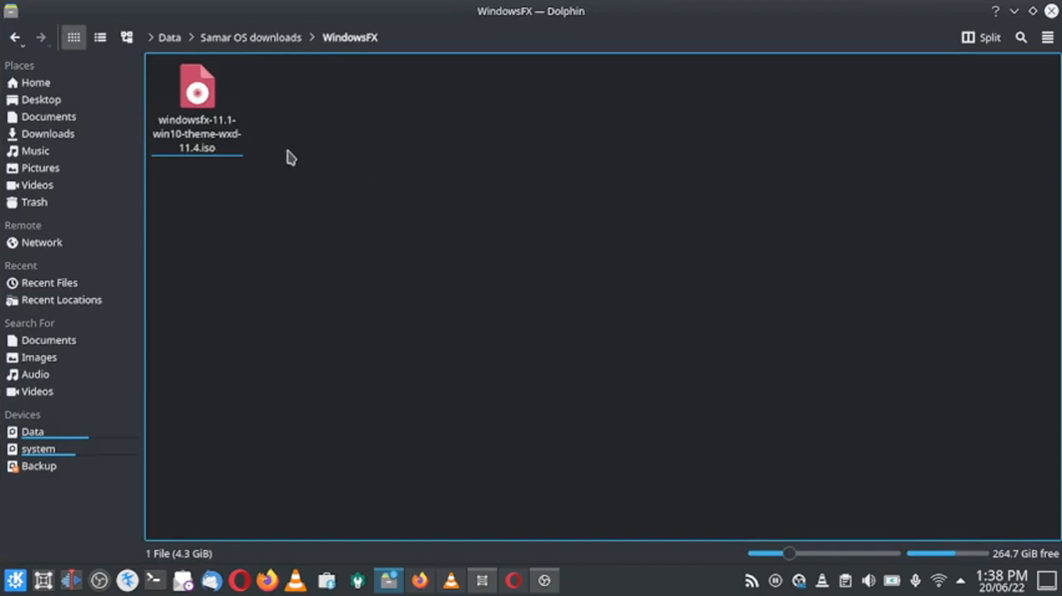
In Dolphin, open windowsfx-11.1-win10-theme-wxd-11.4.iso with Boxes and use Ubuntu 20.04 as the operating system template.
right_click(216, 143)
mouse_move(400, 167)
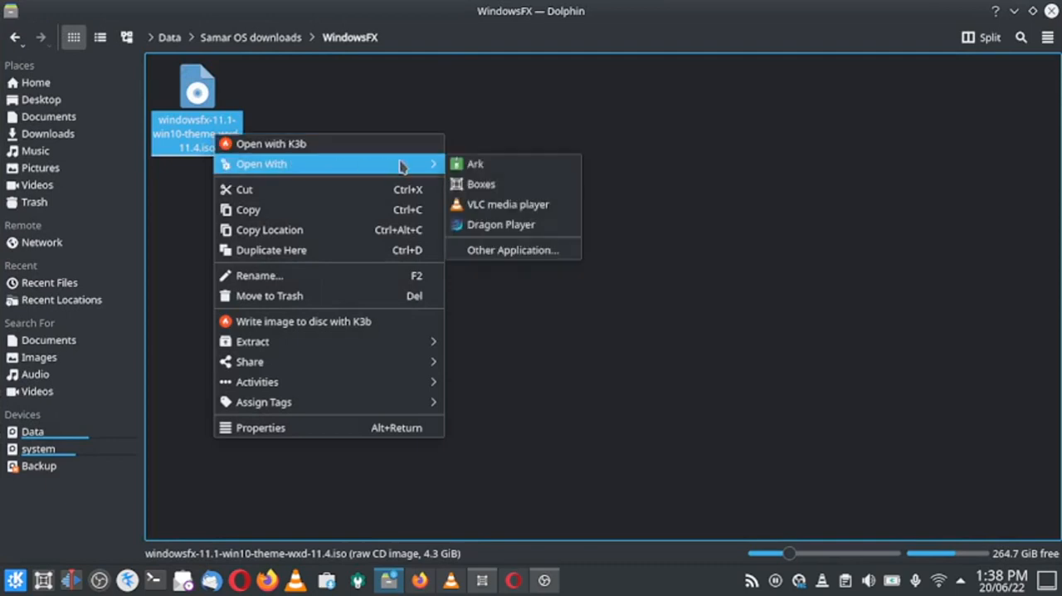
click(481, 183)
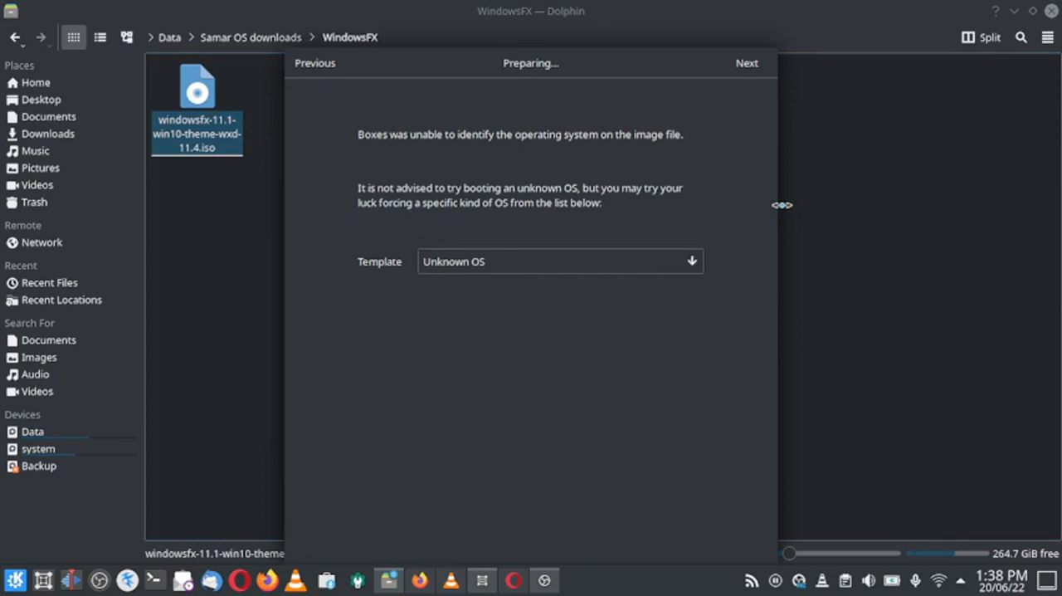
click(699, 263)
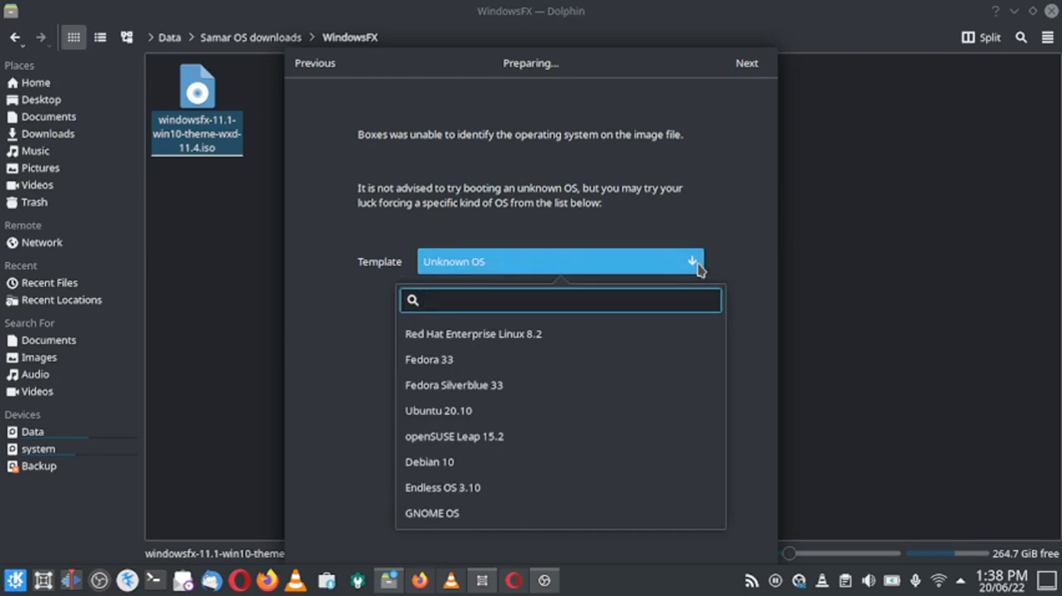
text(ubun)
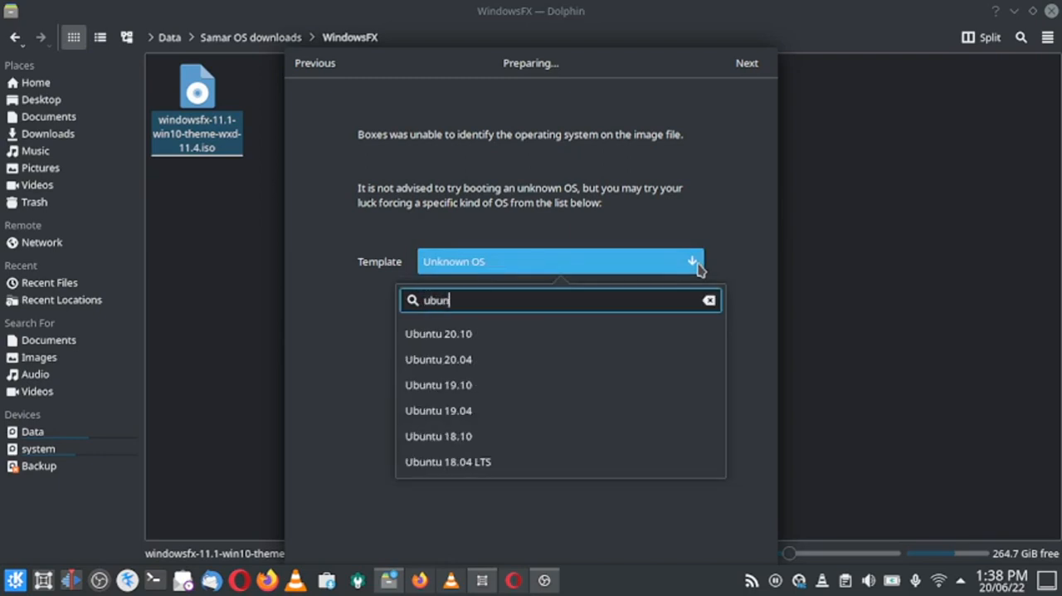
click(479, 367)
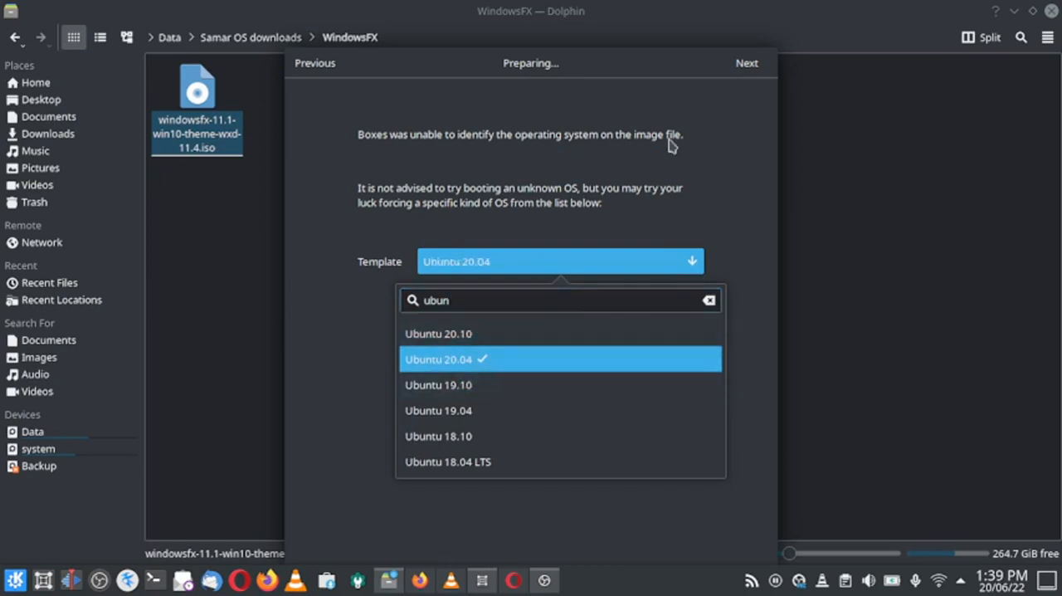
click(768, 72)
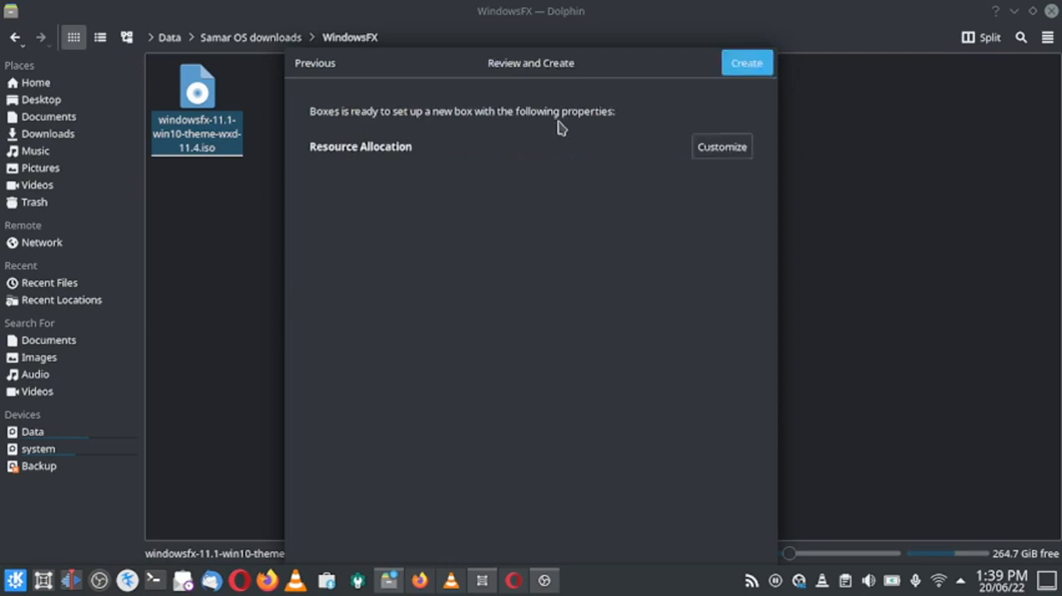
Customize the new box's resources to 4.0 GiB of memory and a 25.3 GB maximum disk size, and create it.
click(737, 151)
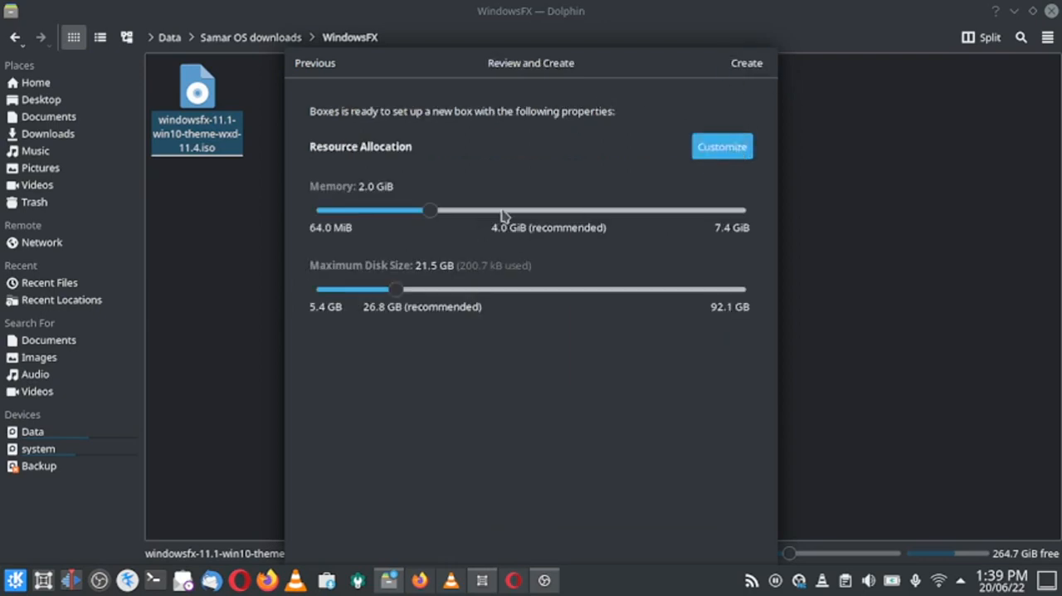
drag(469, 211, 552, 216)
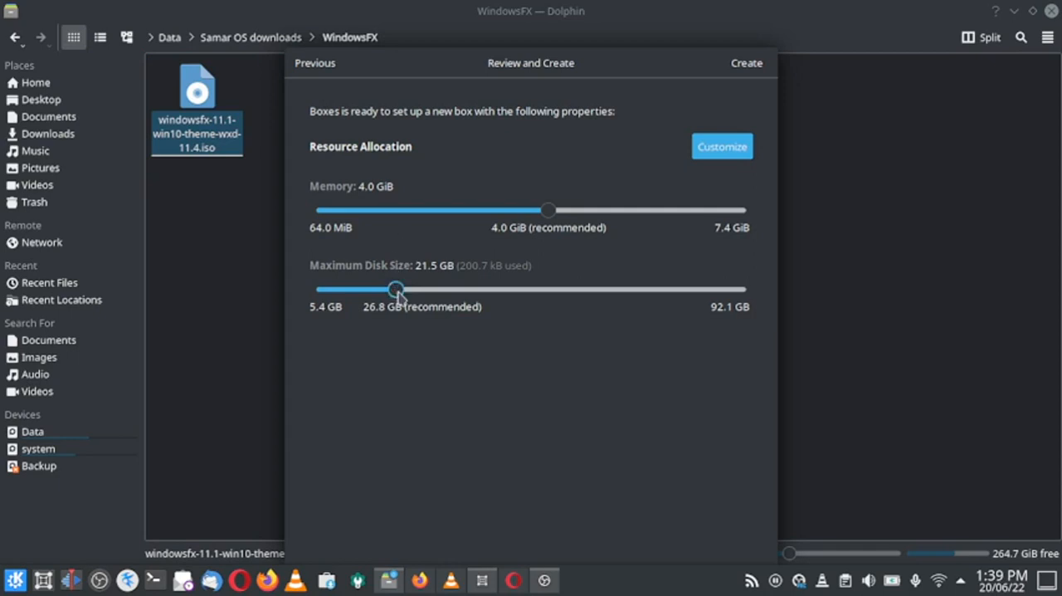
drag(395, 289, 419, 296)
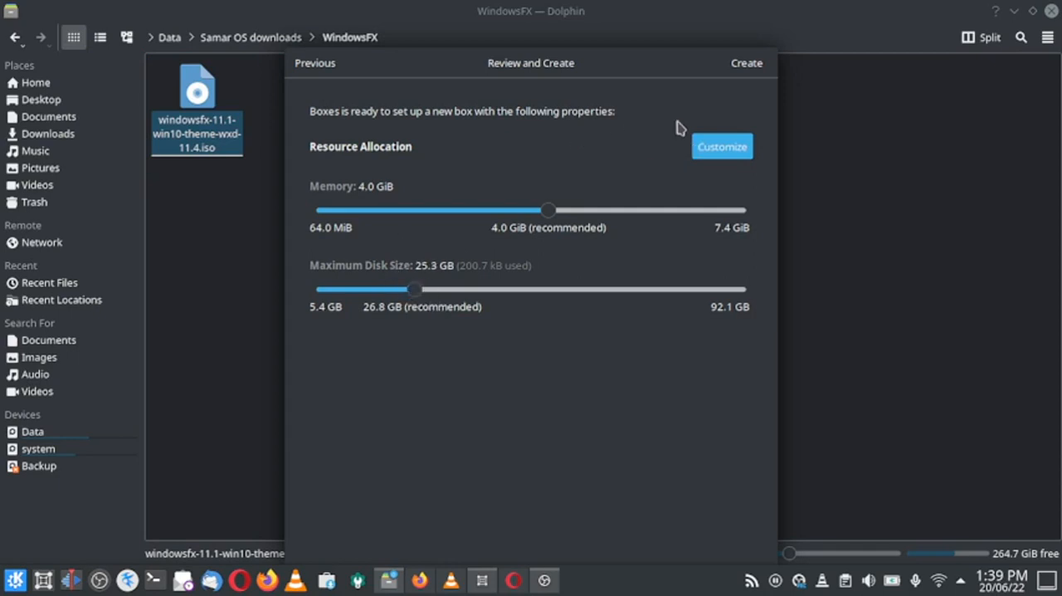
click(763, 66)
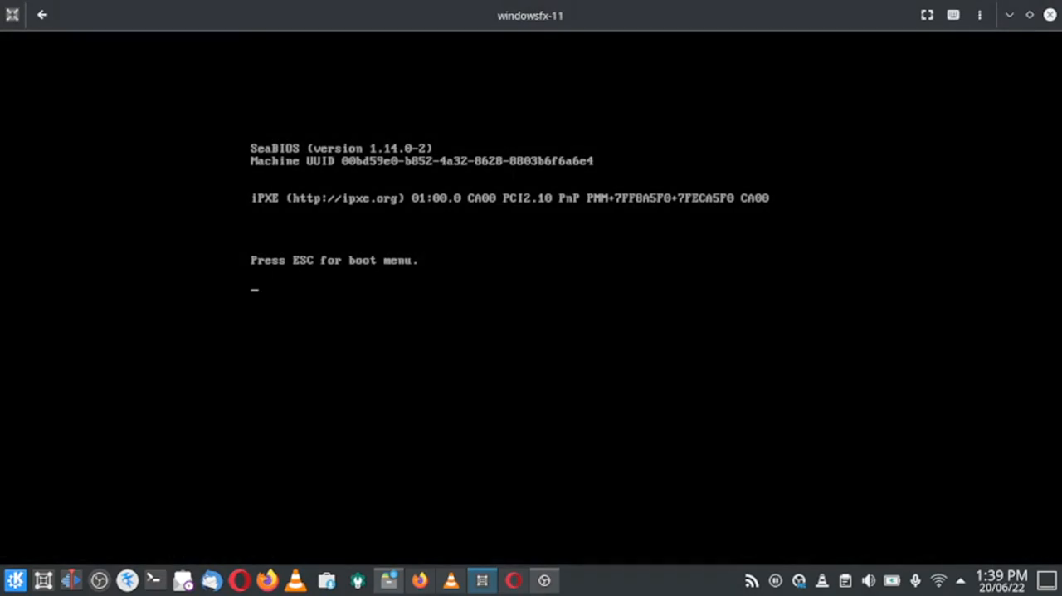
Show the booting virtual machine in full screen and dismiss the Linuxfx free version notification on its desktop.
click(931, 16)
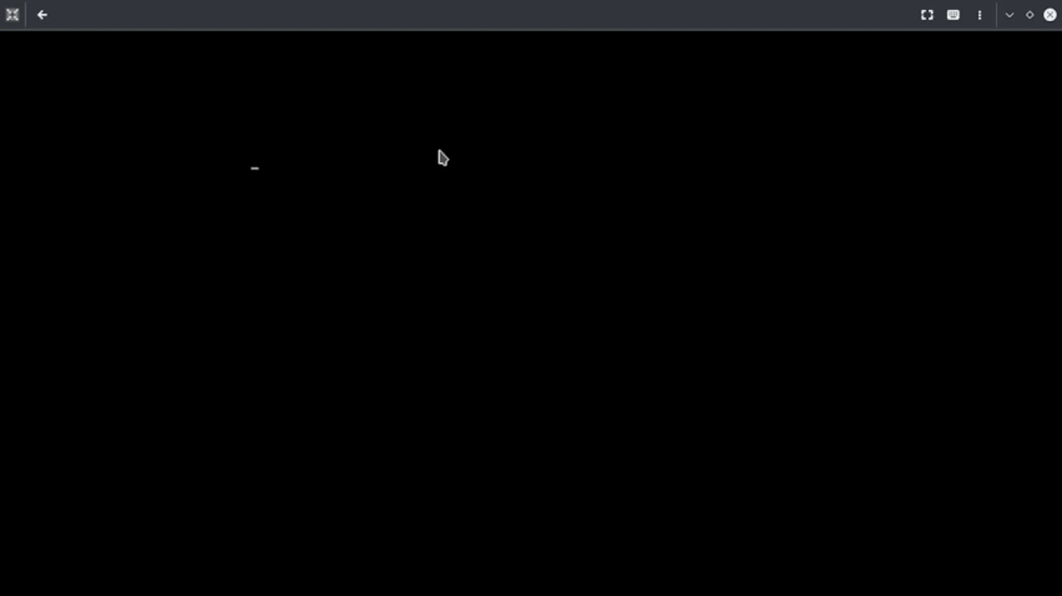
click(442, 157)
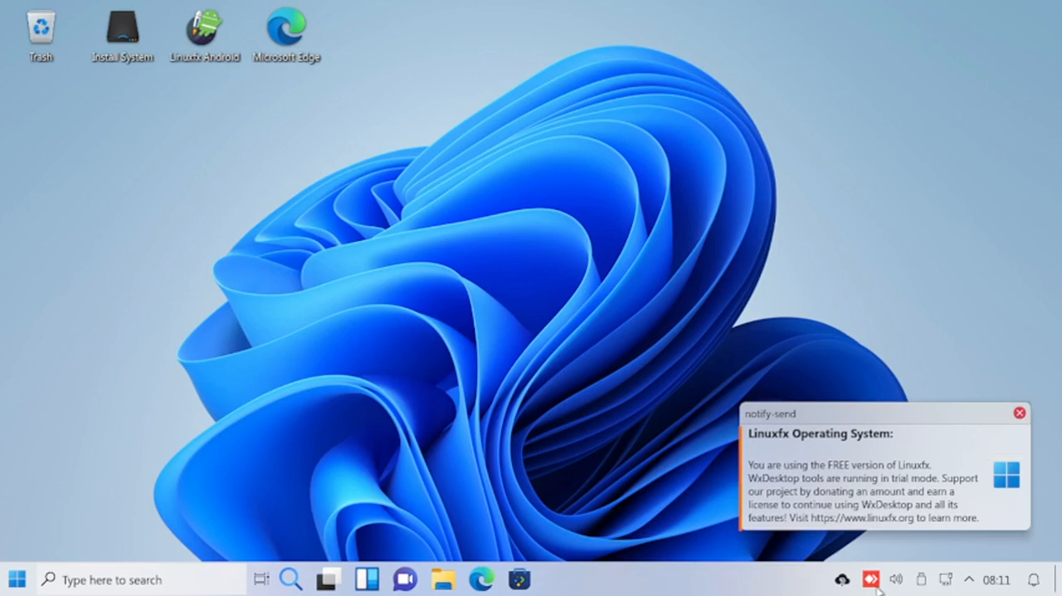
click(1020, 413)
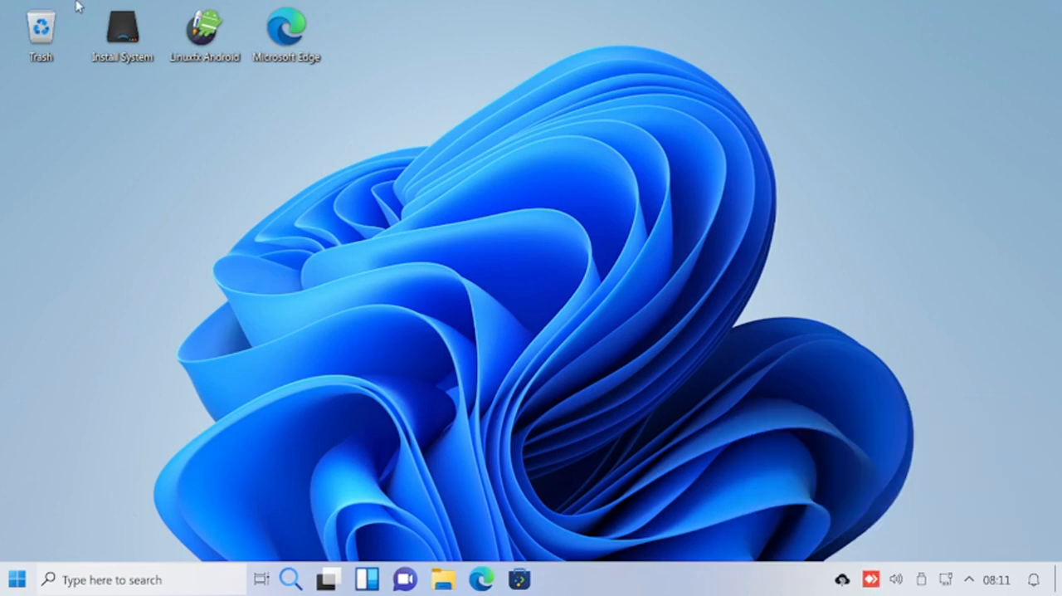
Launch the Linuxfx system installer in American English and set the location to region Asia, zone Kolkata.
double_click(138, 58)
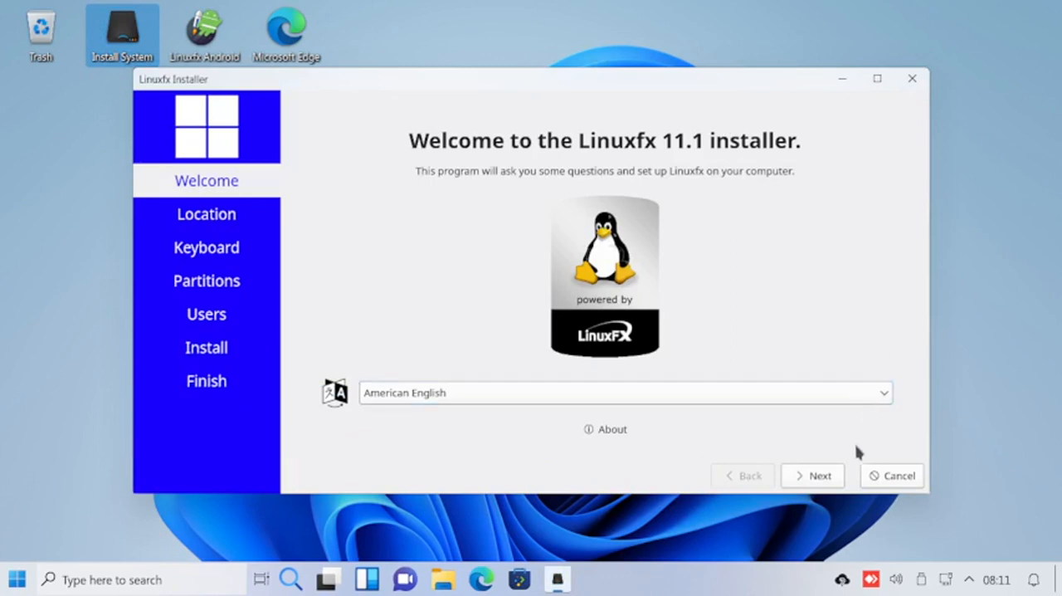
click(819, 476)
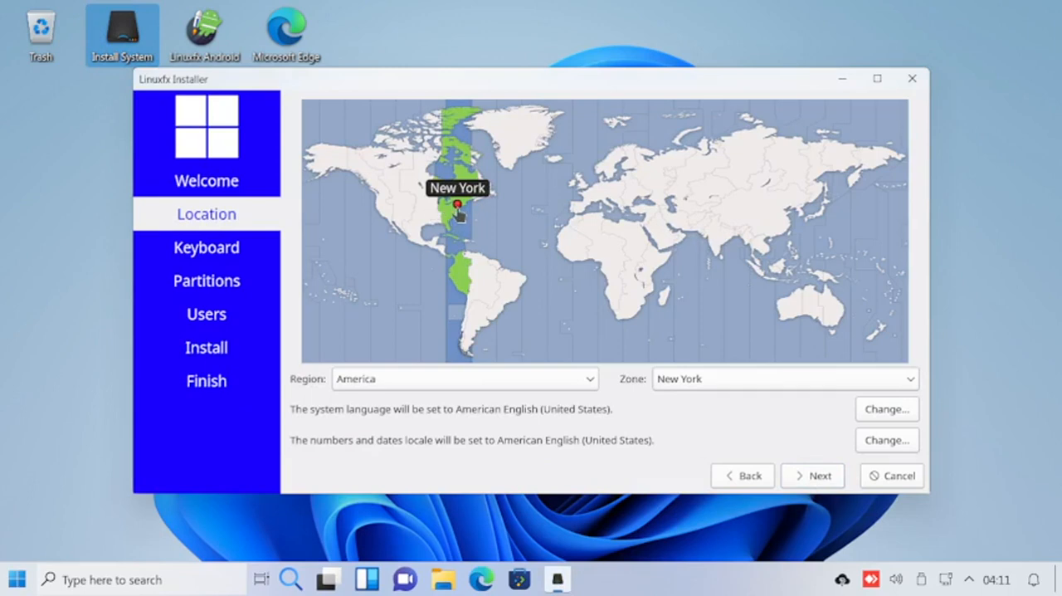
click(718, 244)
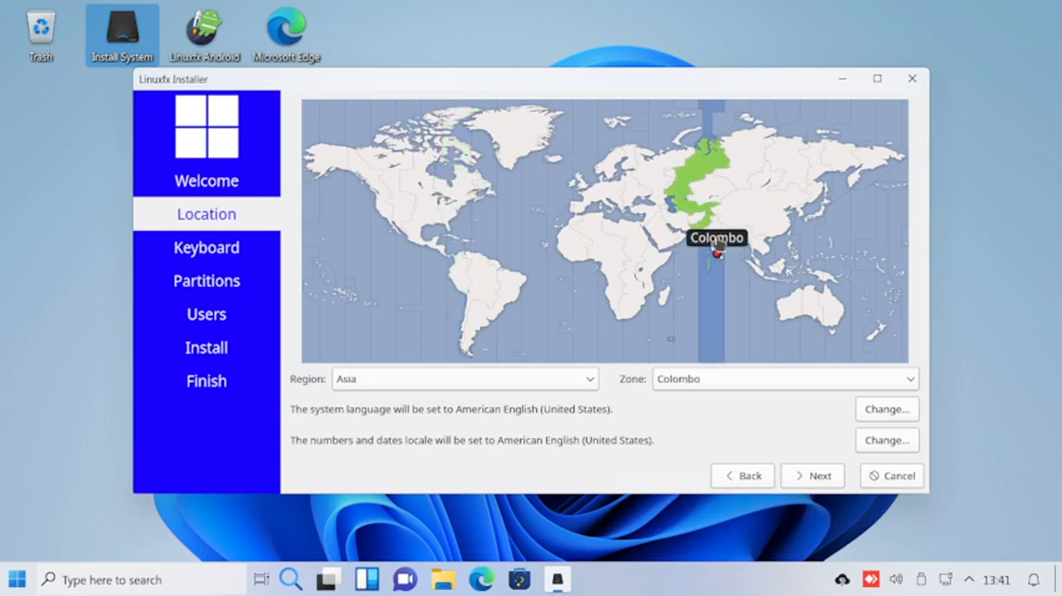
click(718, 232)
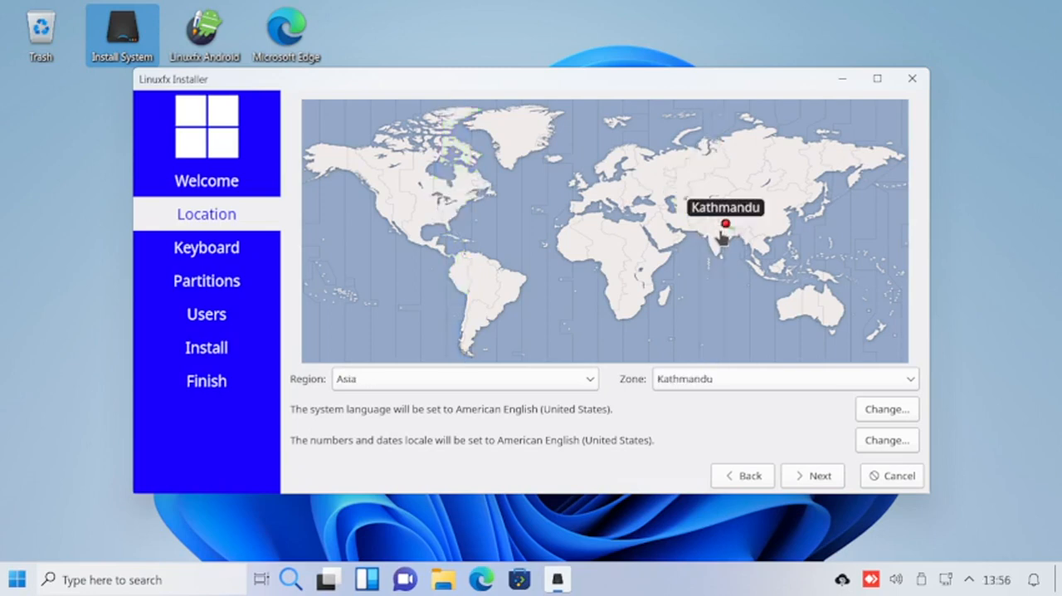
click(719, 234)
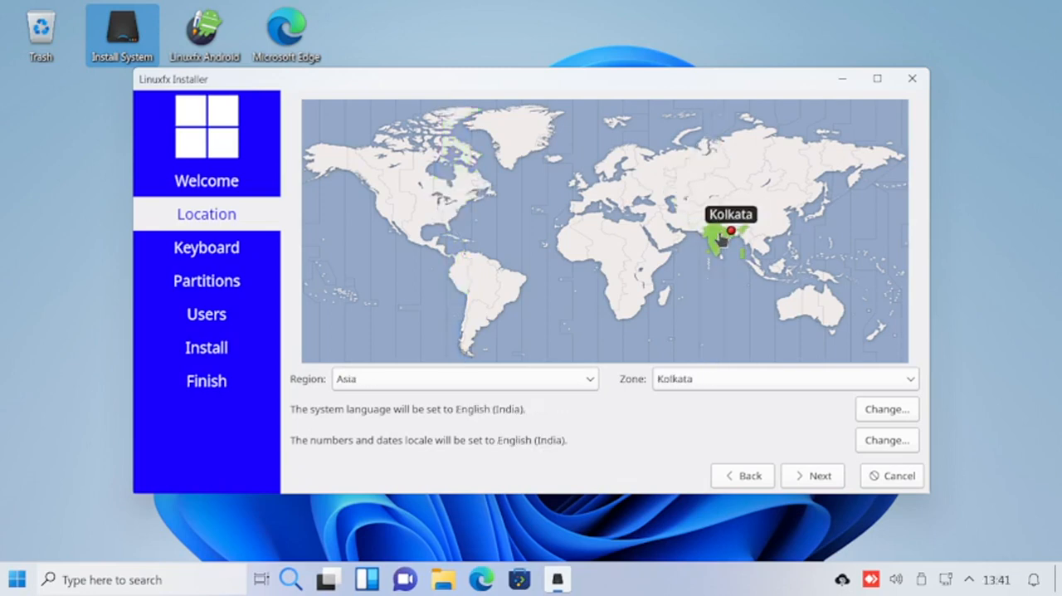
click(833, 479)
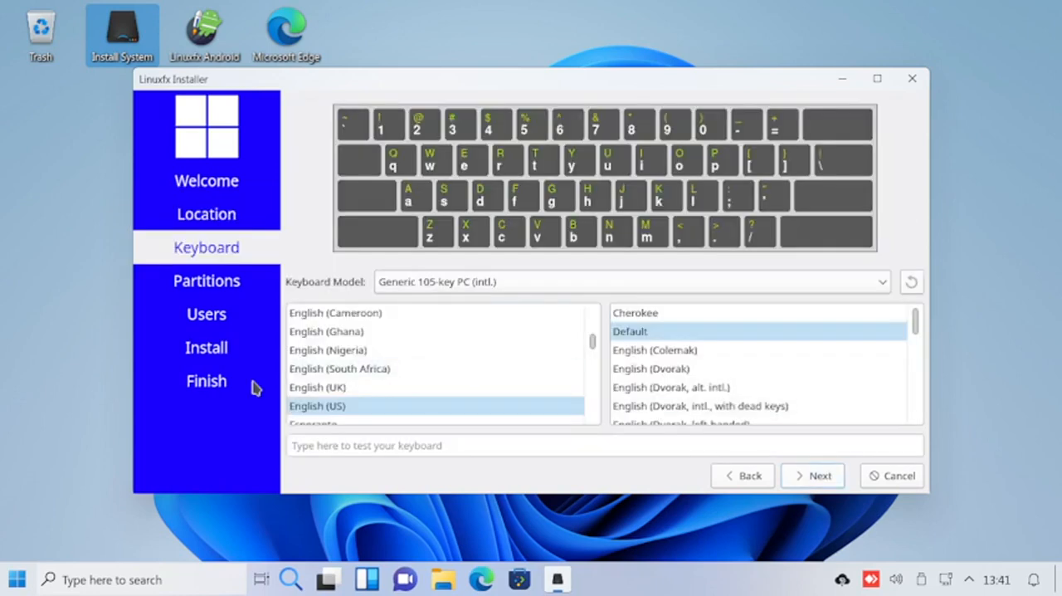
Set the keyboard layout to Indian with the English (India, with rupee) variant and continue to partitioning.
scroll(448, 362, down, 5)
scroll(448, 363, down, 3)
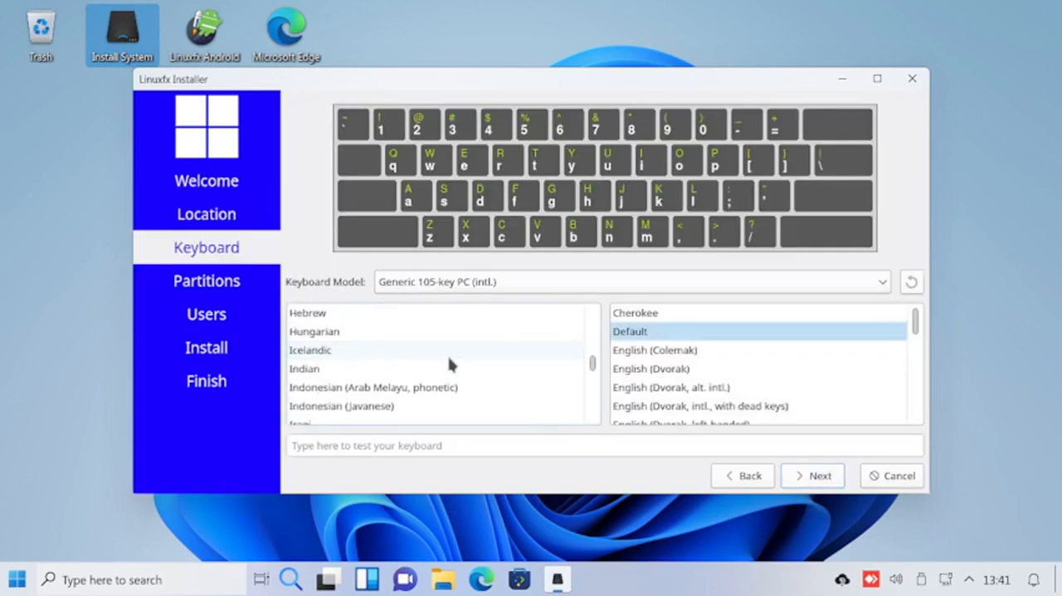
click(345, 372)
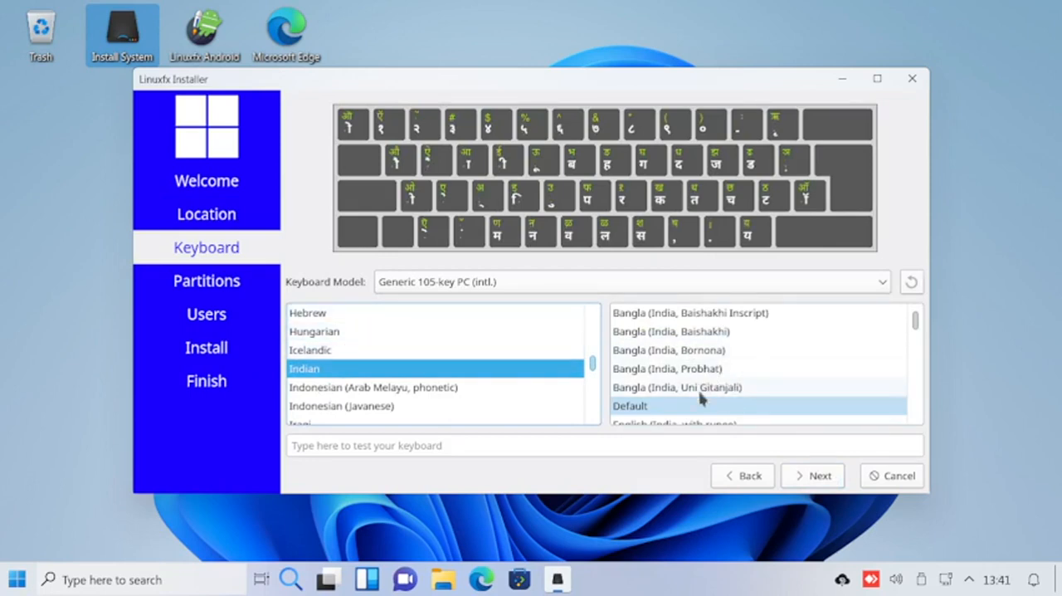
scroll(745, 370, down, 1)
scroll(744, 370, down, 1)
scroll(742, 367, up, 1)
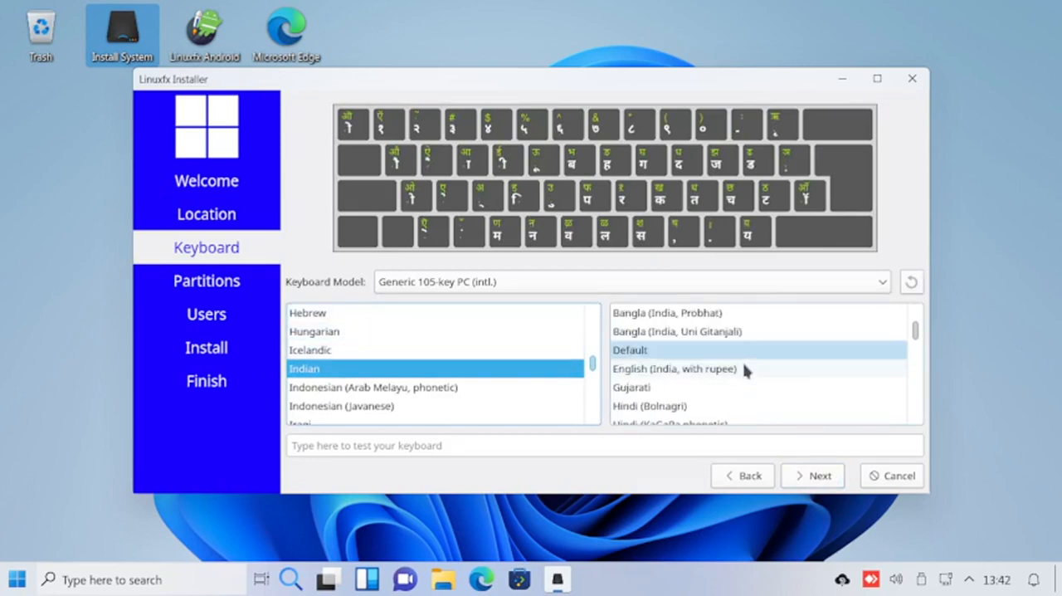
click(702, 371)
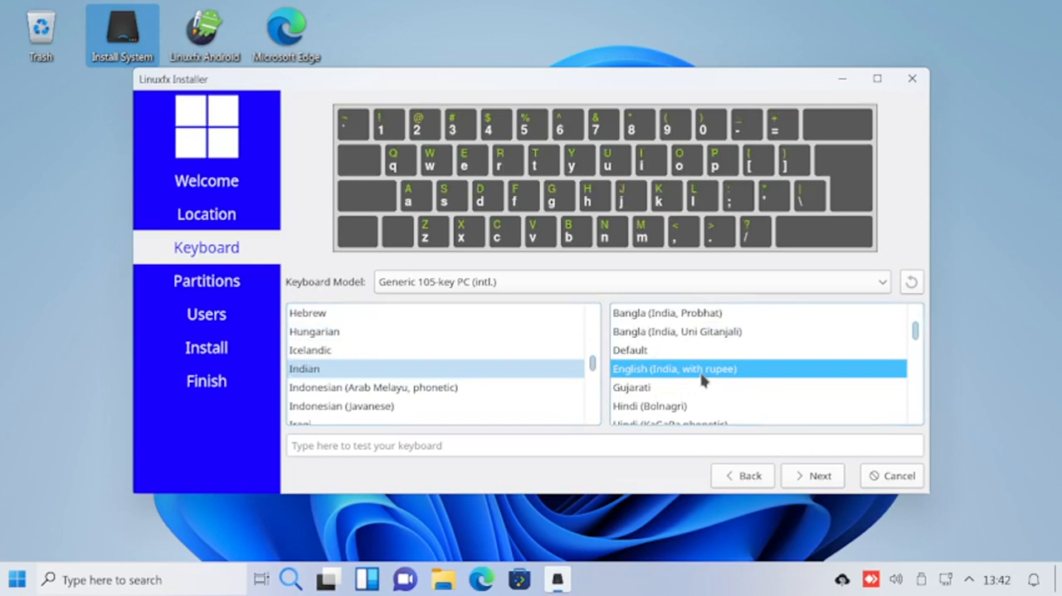
click(819, 475)
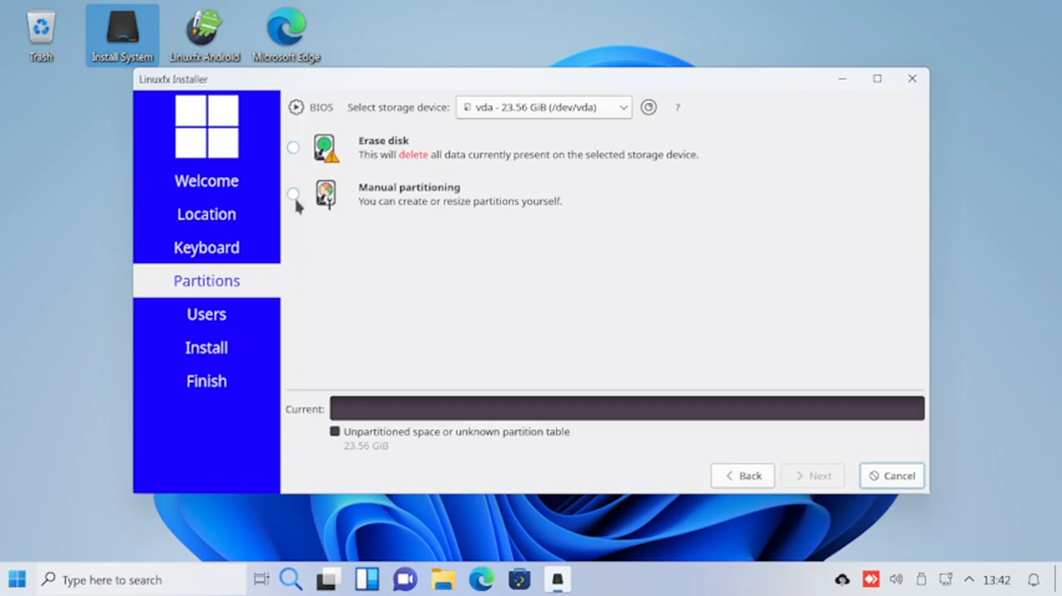
Choose to erase the whole vda disk for the installation and continue to the user settings.
click(294, 149)
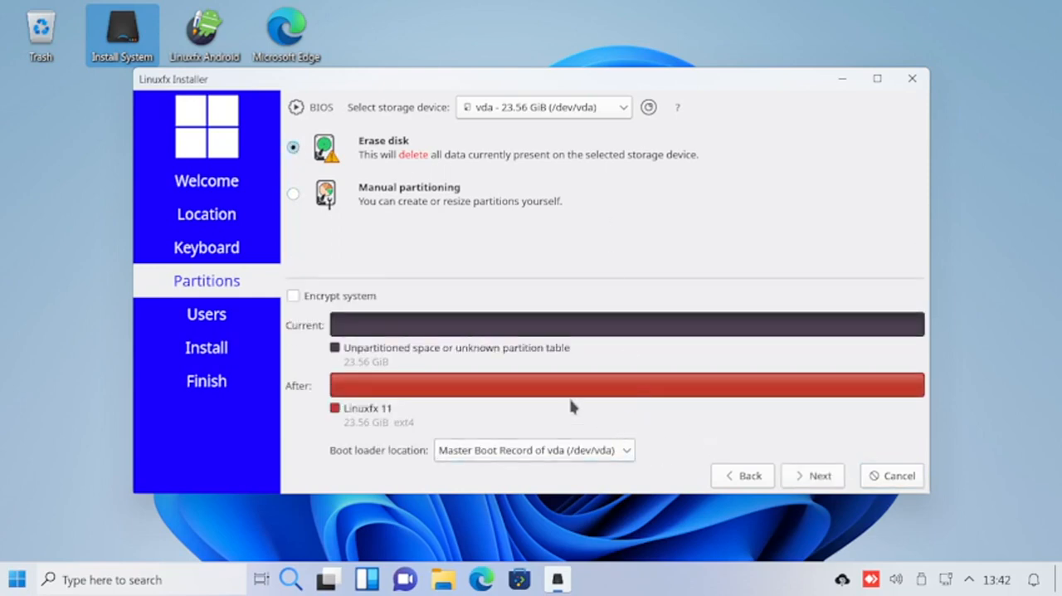
click(832, 482)
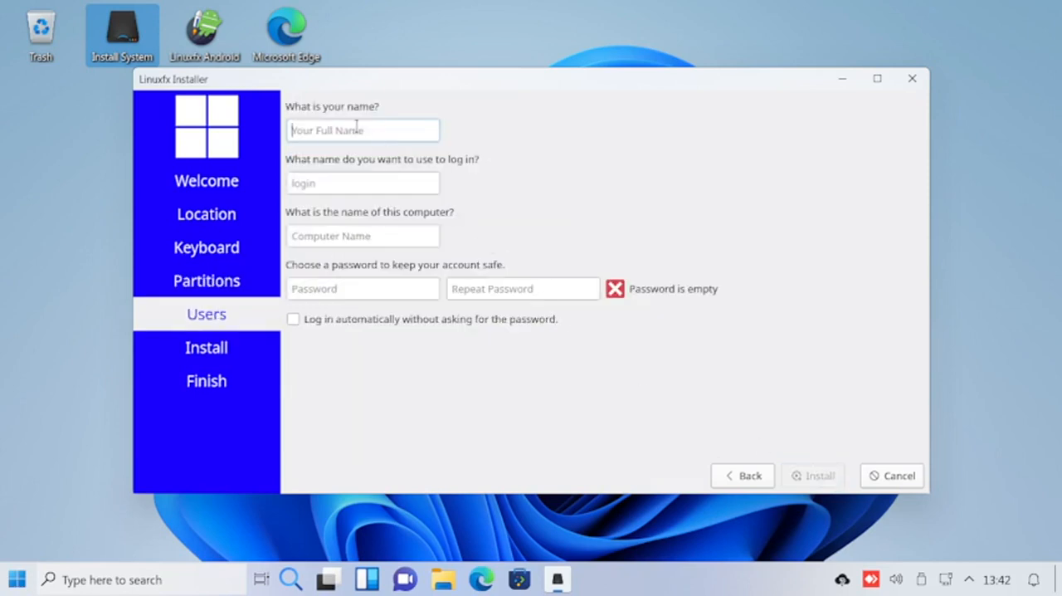
Enter the user's name for the account and shorten the computer name by deleting everything after "standardpc".
text(sam)
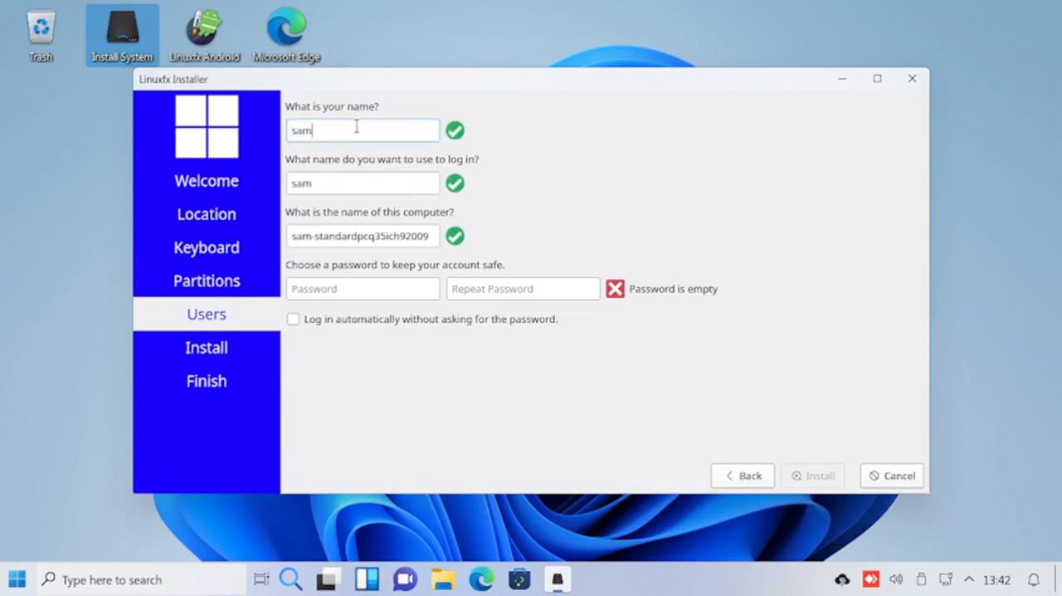
text(123)
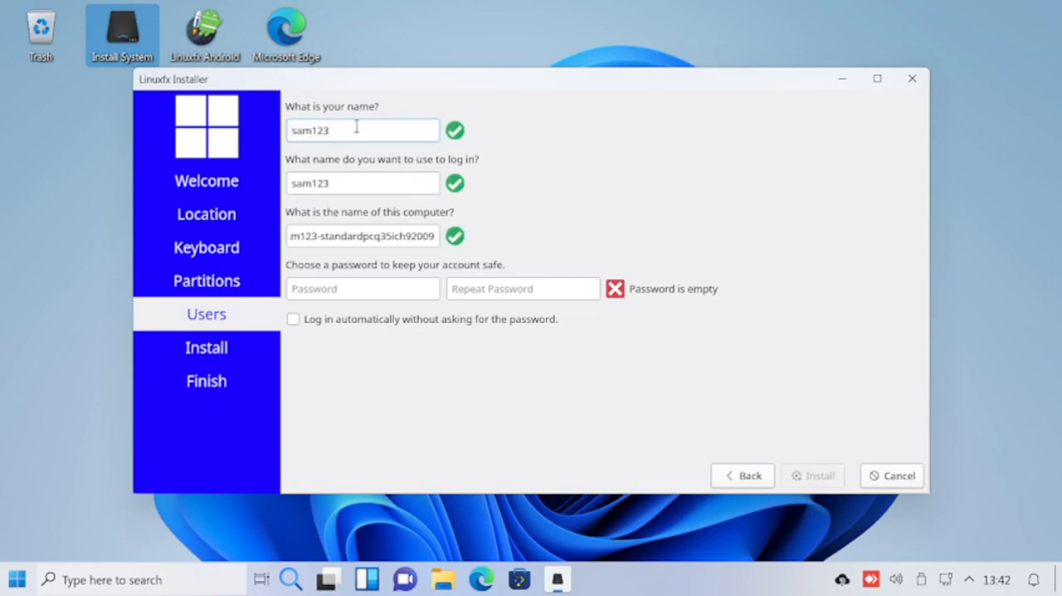
key(BackSpace)
key(BackSpace)
key(BackSpace)
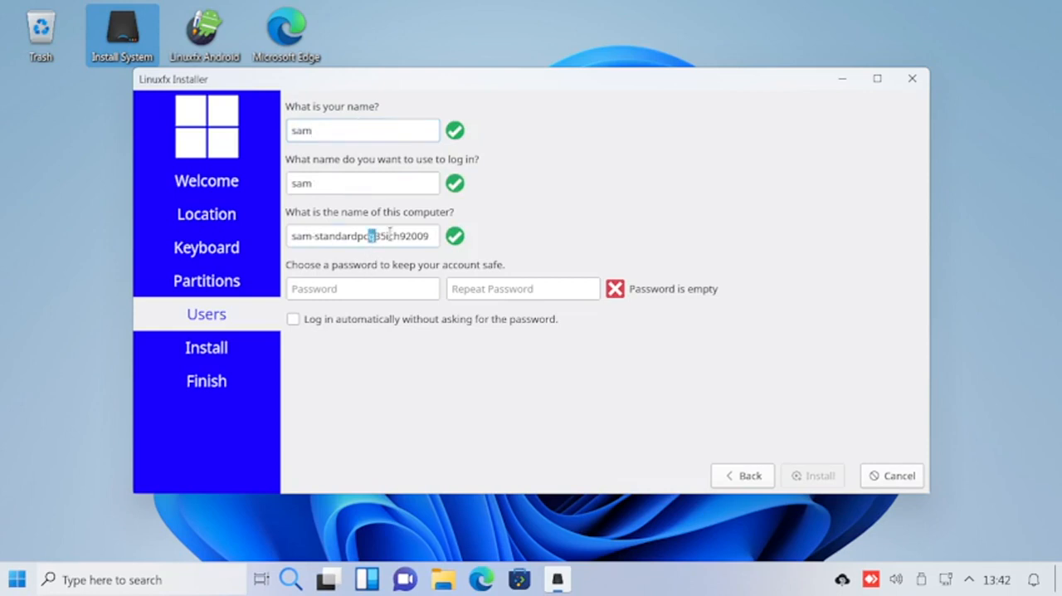
drag(372, 235, 517, 238)
key(BackSpace)
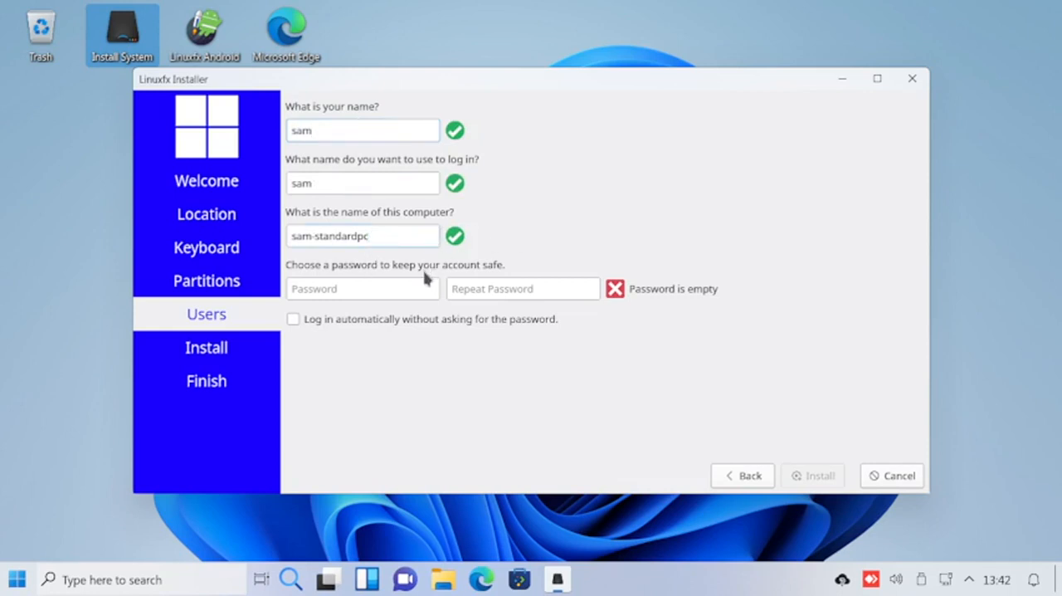
Enter and repeat the account password, and start the Linuxfx installation.
click(377, 285)
text(******)
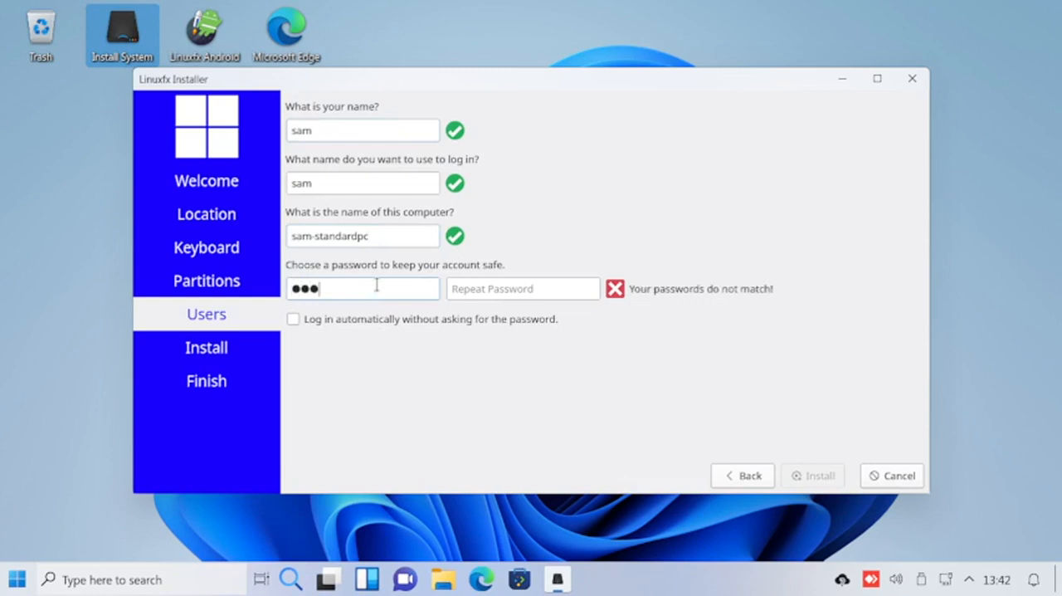
click(519, 290)
text(123456)
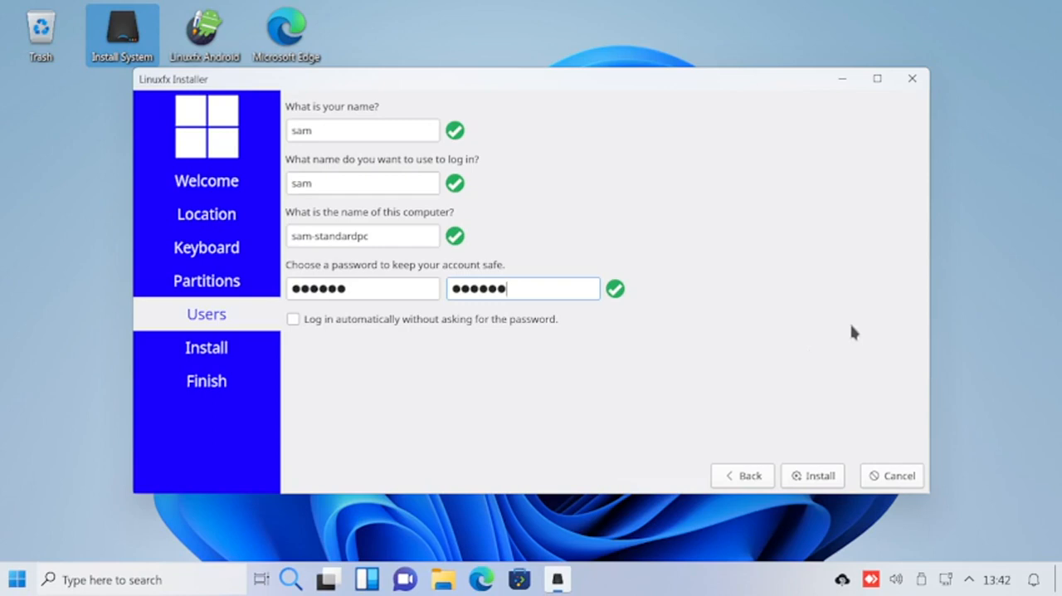
click(821, 476)
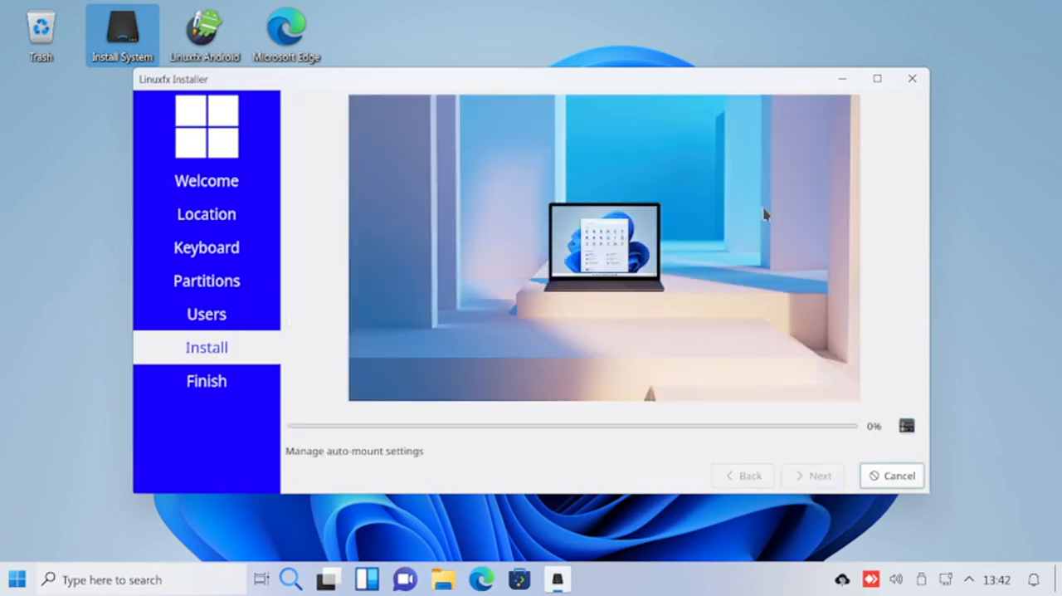